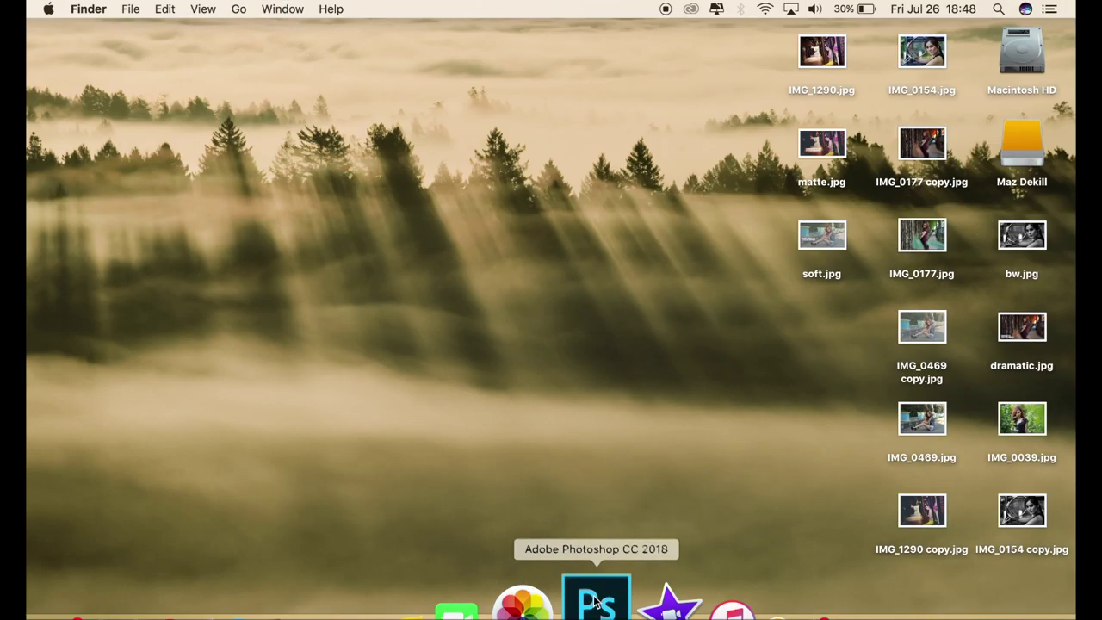
Step: Launch Photoshop CC 2018 from the Dock and wait for the empty workspace
{"action": "left_click", "coordinate": [593, 601]}
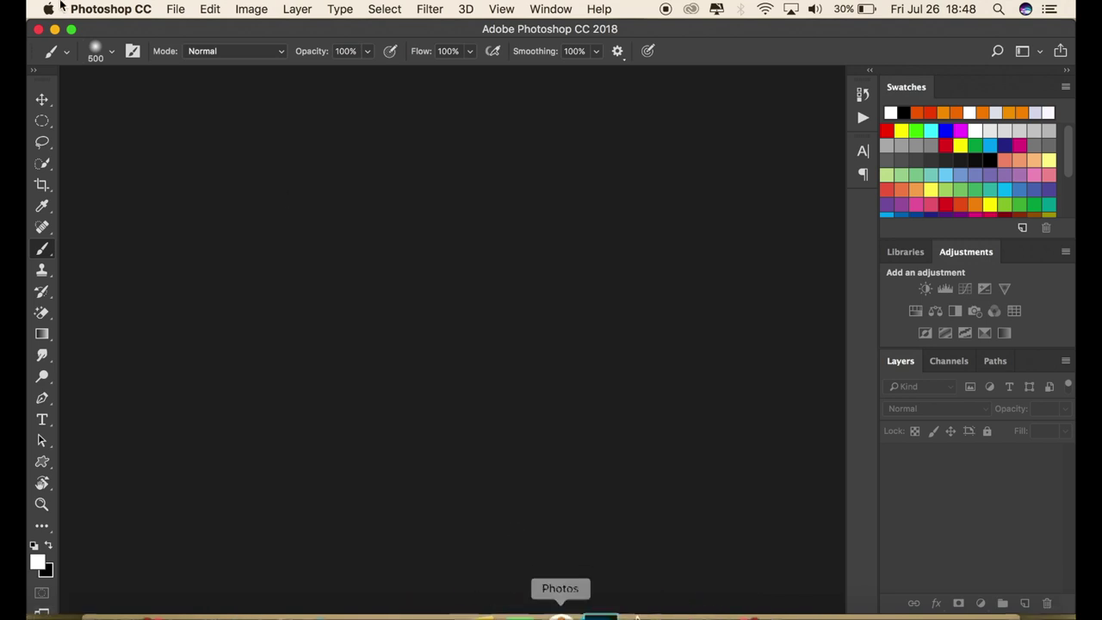
Step: Open the photo IMG_0039.jpg from the Desktop
{"action": "left_click", "coordinate": [42, 100]}
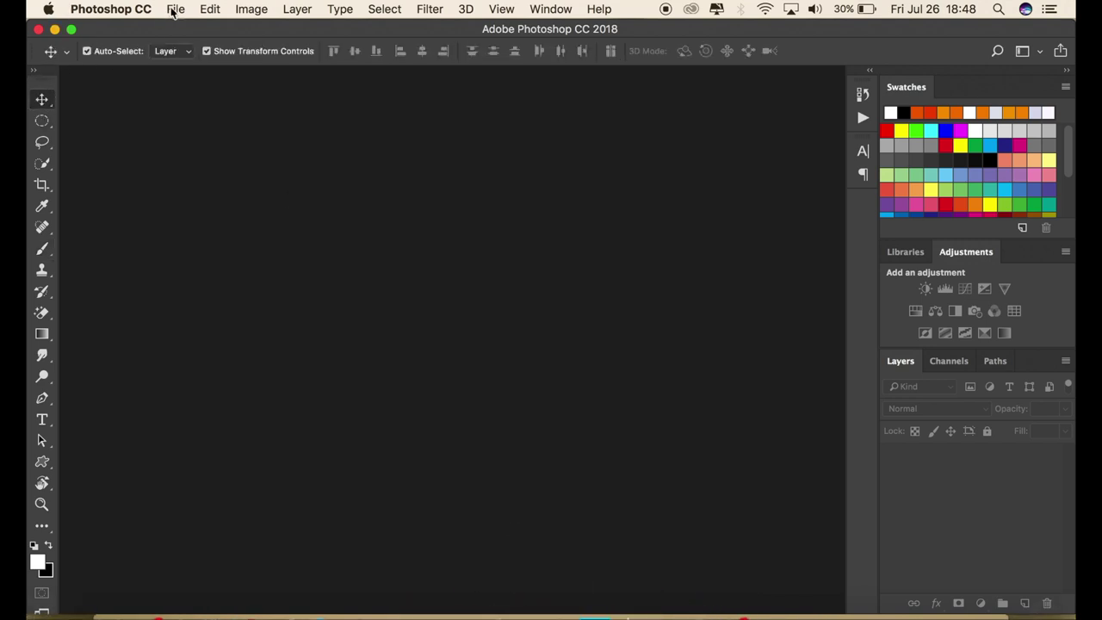
{"action": "left_click", "coordinate": [172, 11]}
{"action": "left_click", "coordinate": [189, 42]}
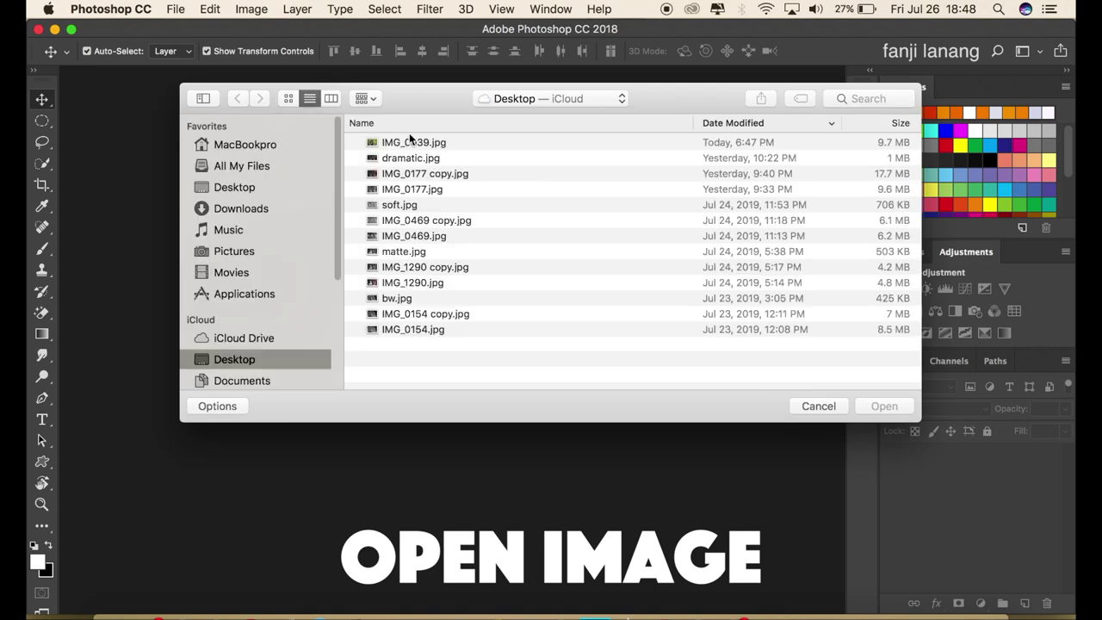
{"action": "left_click", "coordinate": [410, 143]}
{"action": "left_click", "coordinate": [880, 409]}
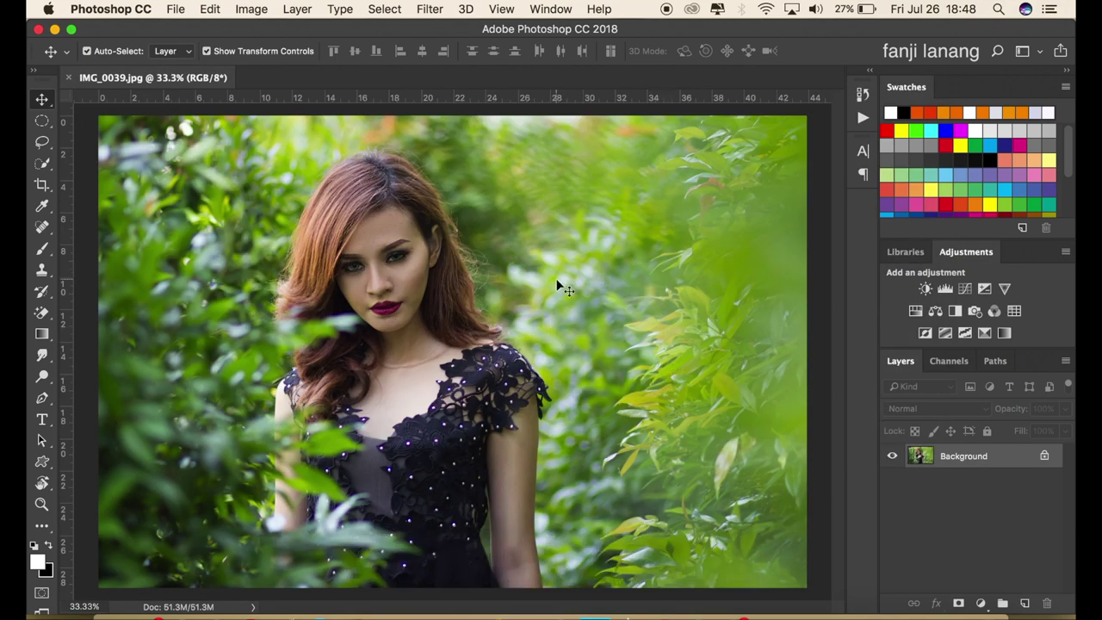
Step: Add a reversed Radial Gradient Fill layer with the white vignette centred on the woman's face
{"action": "left_click", "coordinate": [984, 601]}
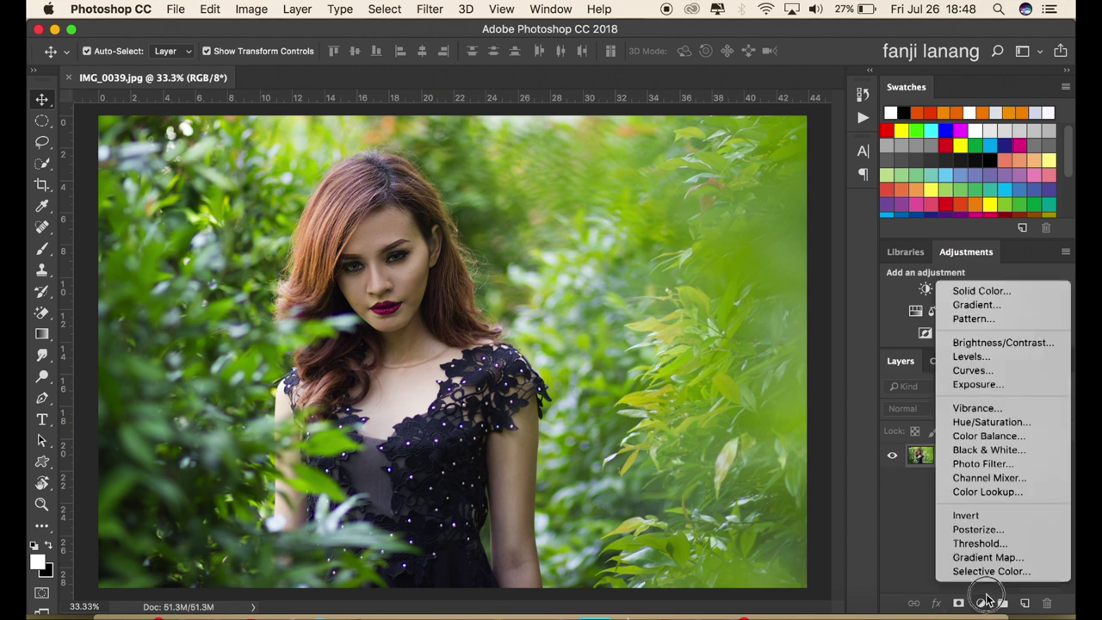
{"action": "left_click", "coordinate": [979, 305]}
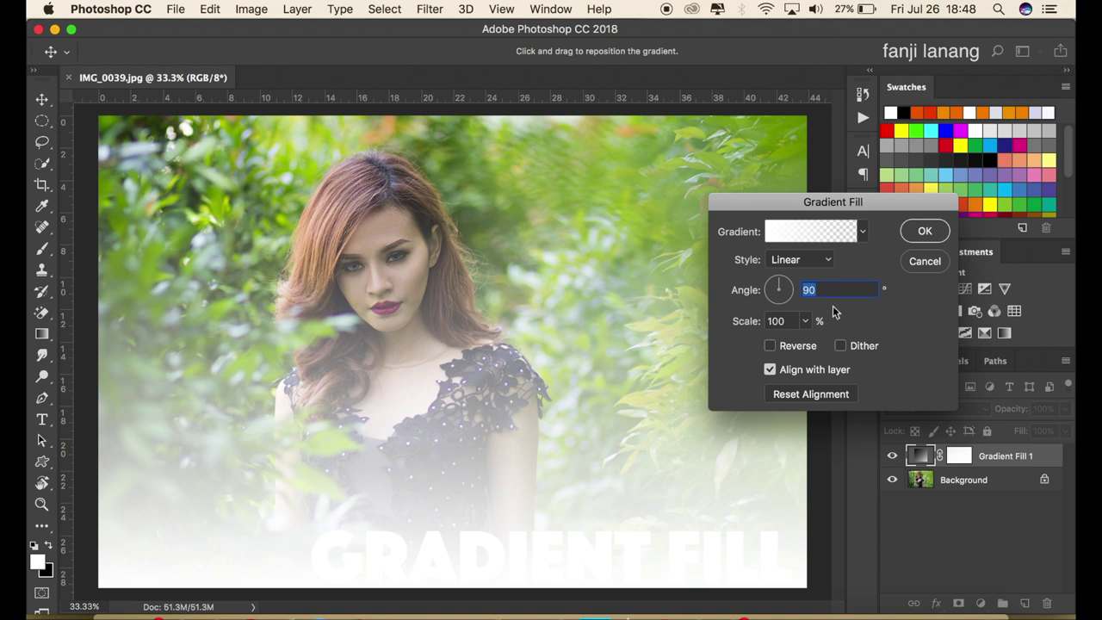
{"action": "left_click", "coordinate": [792, 346]}
{"action": "left_click", "coordinate": [817, 261]}
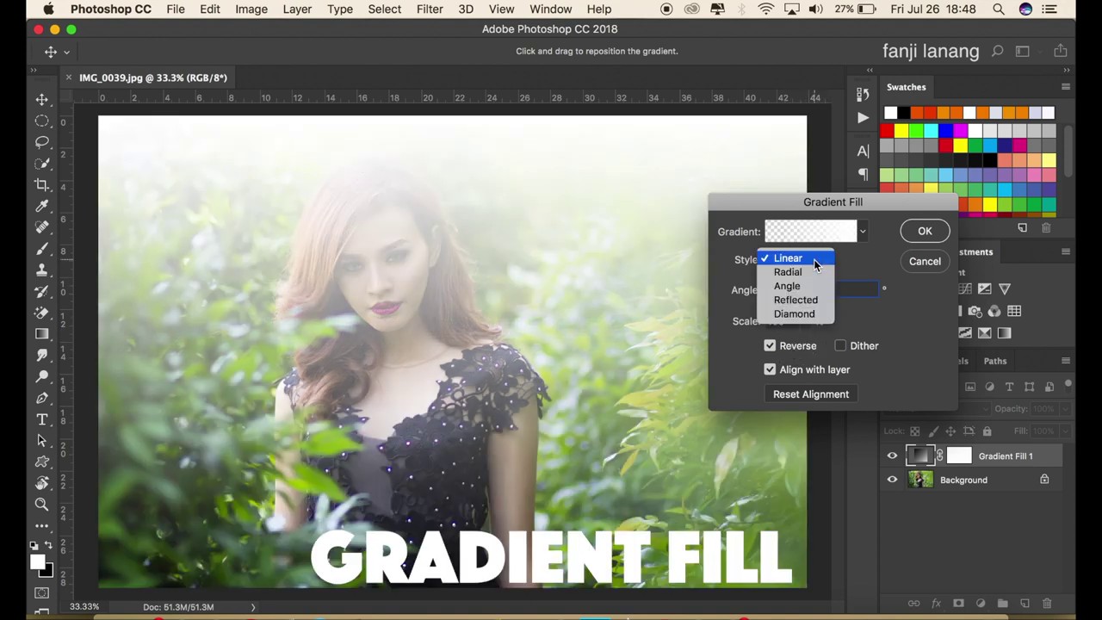
{"action": "left_click", "coordinate": [812, 272]}
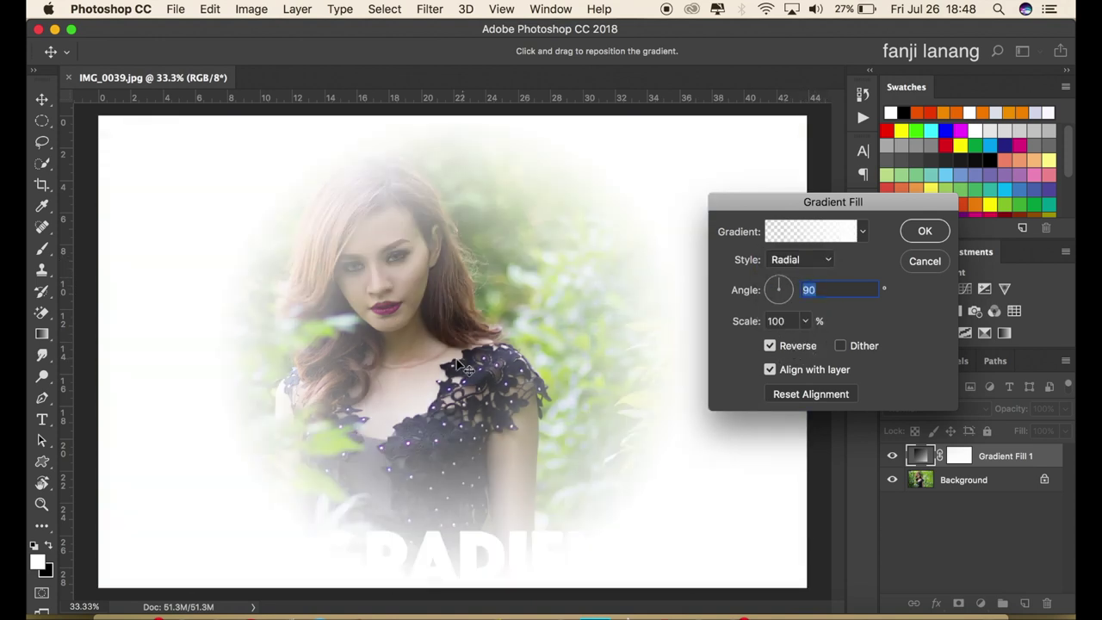
{"action": "left_click_drag", "start_coordinate": [418, 303], "coordinate": [401, 293]}
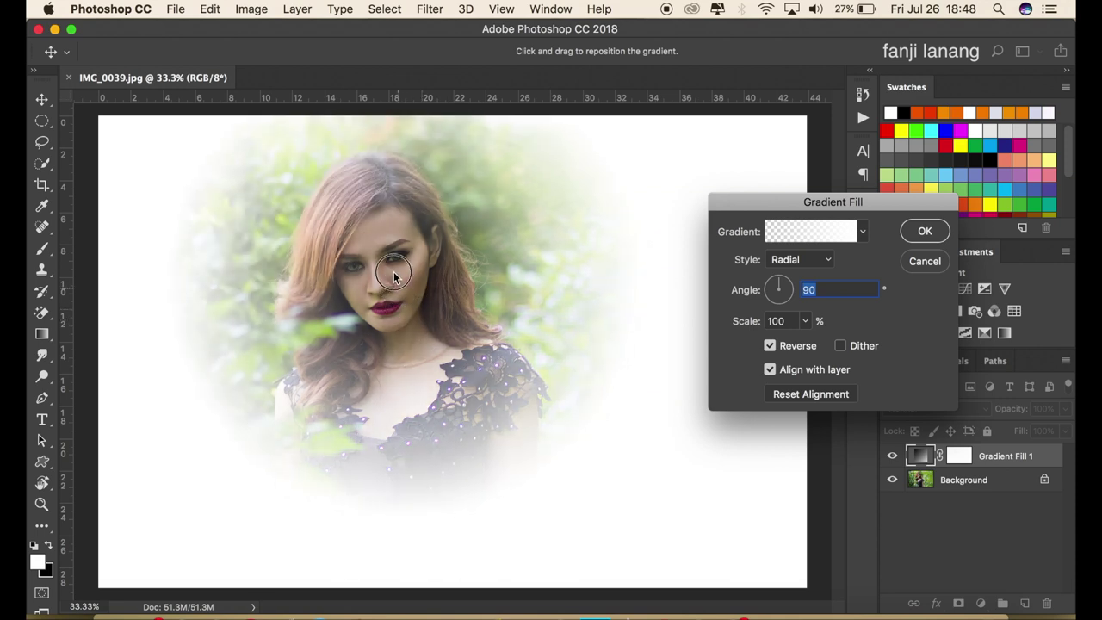
{"action": "left_click_drag", "start_coordinate": [394, 287], "coordinate": [396, 278]}
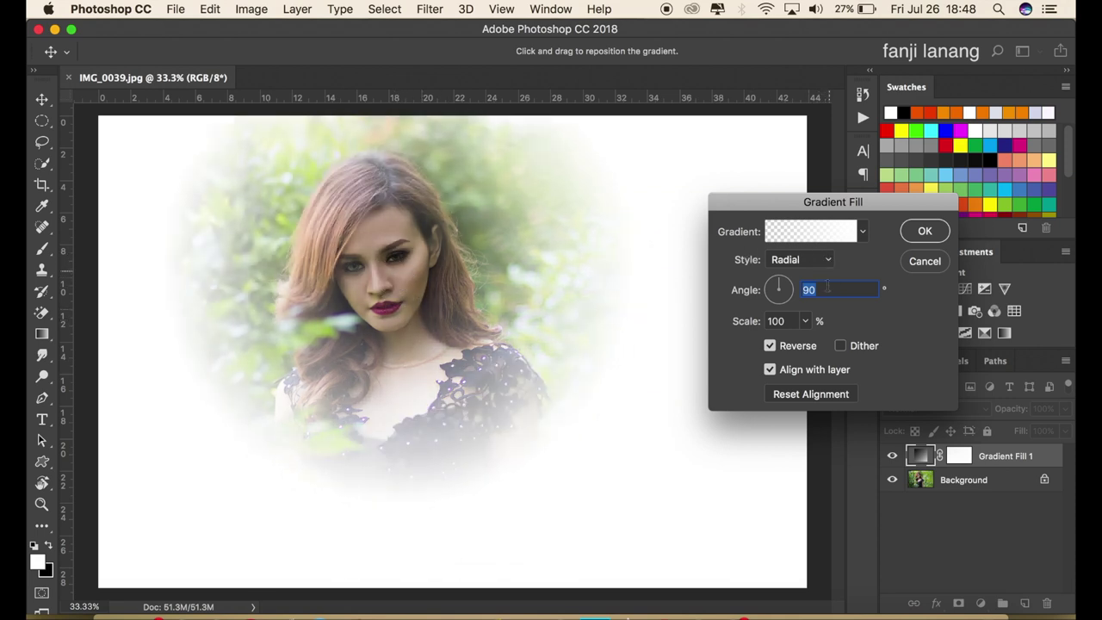
Step: Switch the vignette to a Neutral Density gradient at 45° and 221% scale, then compare it on and off
{"action": "left_click", "coordinate": [816, 234]}
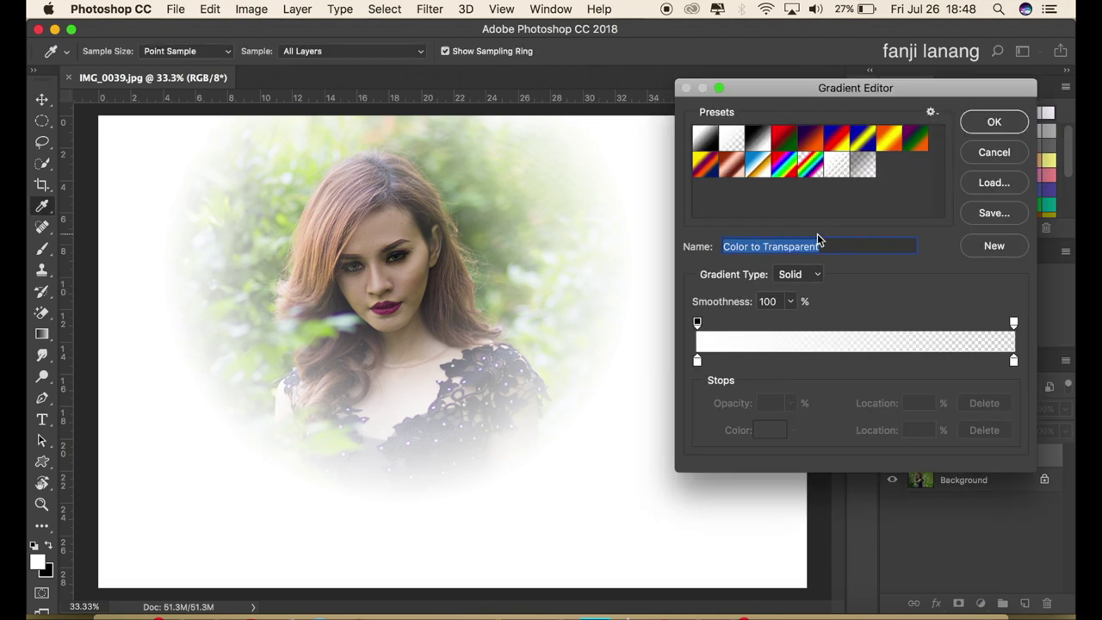
{"action": "left_click", "coordinate": [865, 163]}
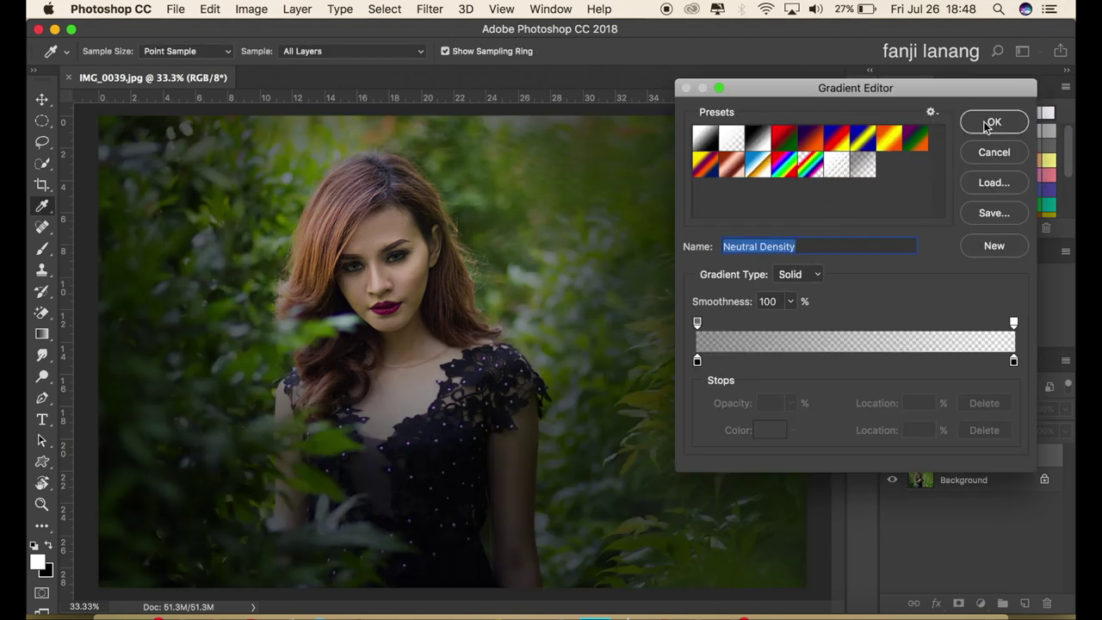
{"action": "left_click", "coordinate": [990, 123]}
{"action": "left_click", "coordinate": [786, 282]}
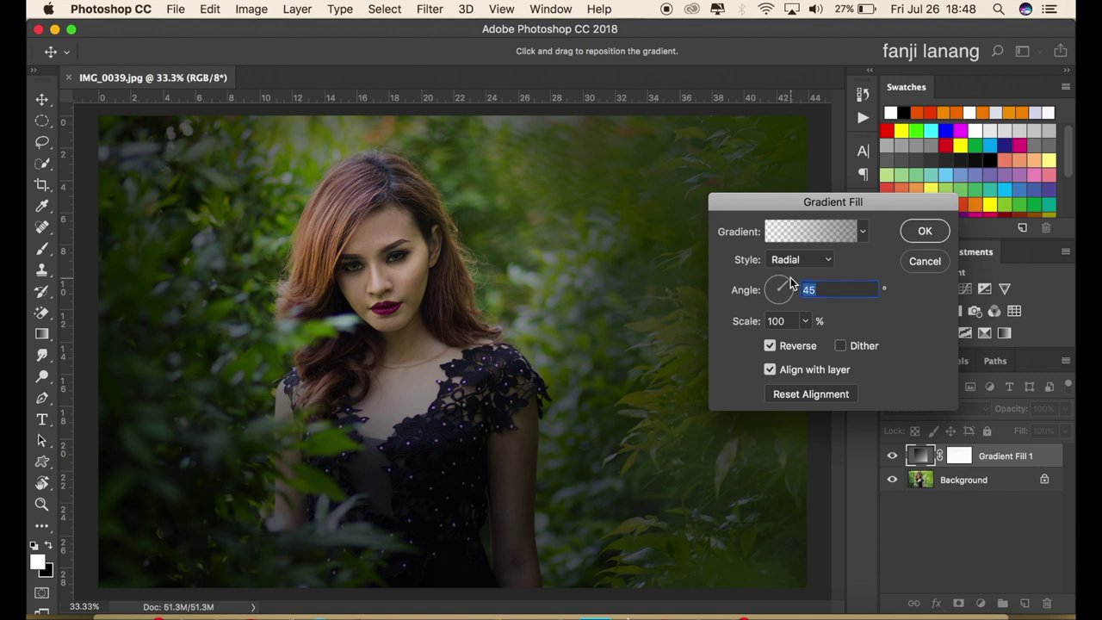
{"action": "left_click", "coordinate": [805, 321]}
{"action": "left_click_drag", "start_coordinate": [803, 342], "coordinate": [813, 344]}
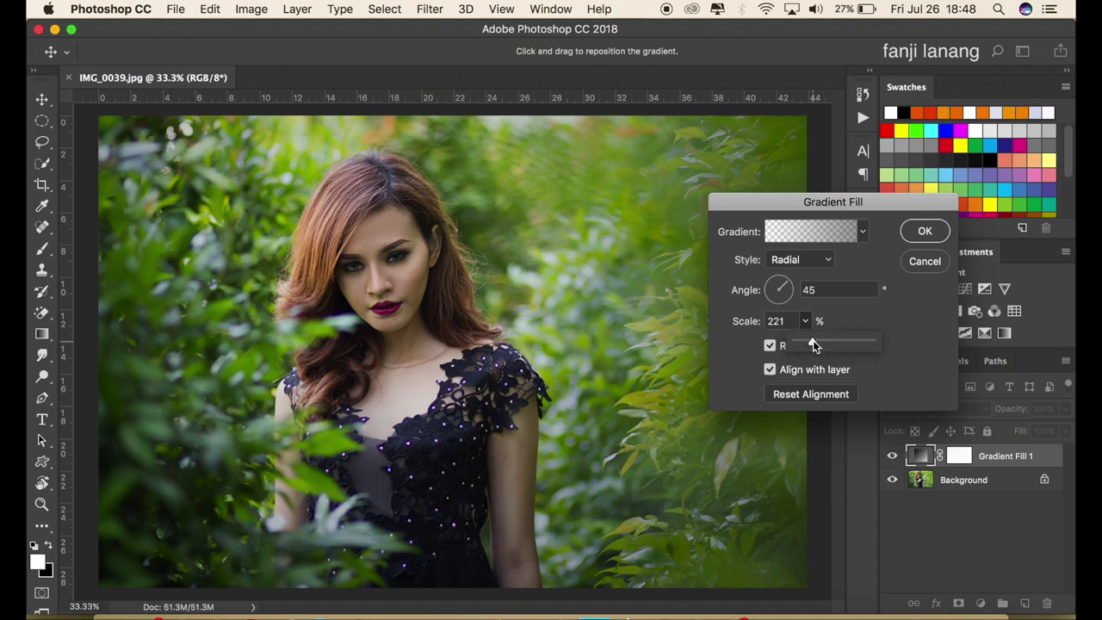
{"action": "left_click", "coordinate": [921, 232]}
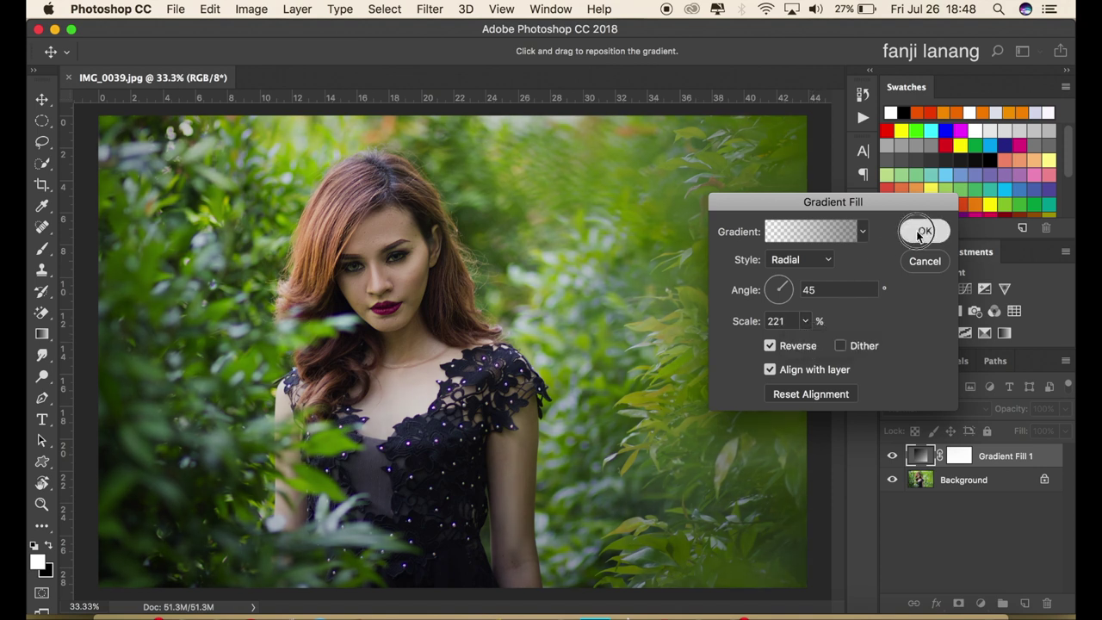
{"action": "left_click", "coordinate": [891, 456]}
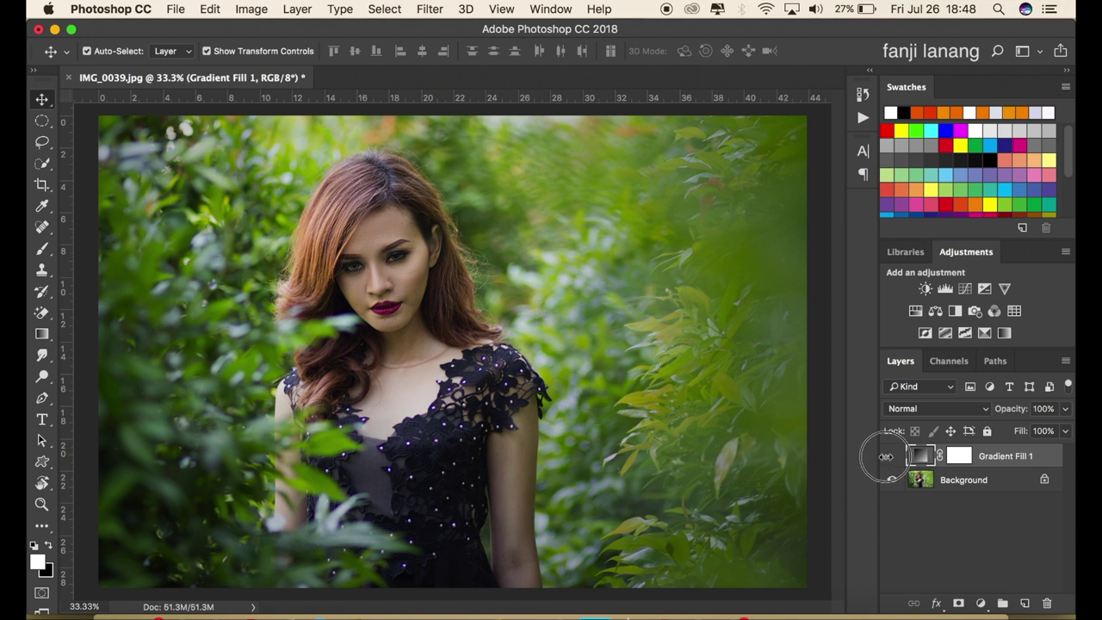
{"action": "left_click", "coordinate": [892, 456]}
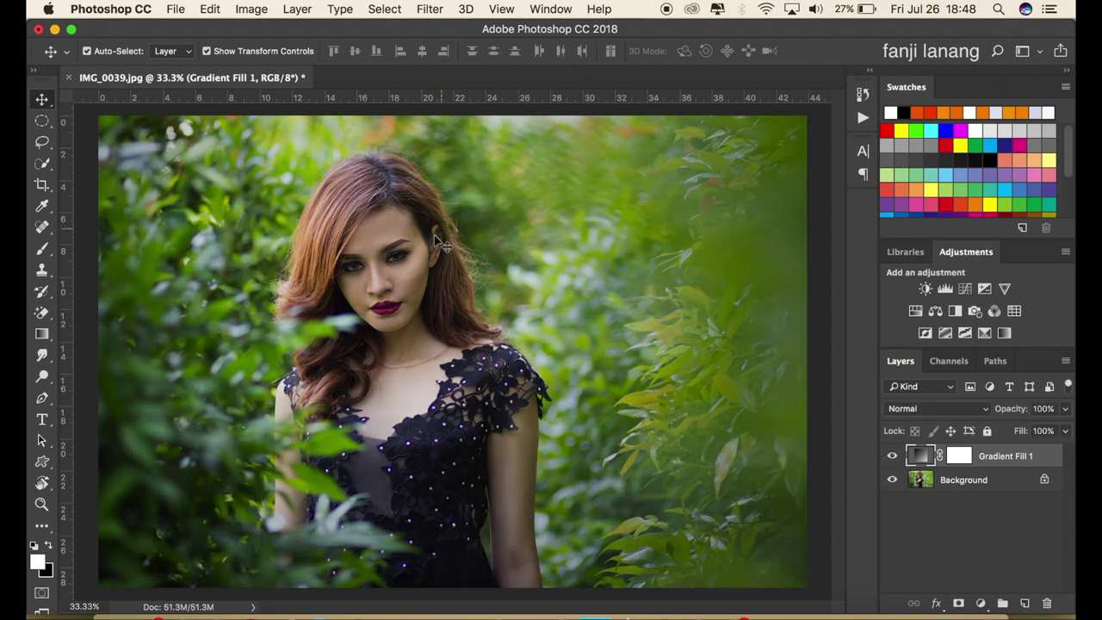
Step: Add a Channel Mixer layer with Blue output set to Green 100 and Blue 0
{"action": "left_click", "coordinate": [982, 603]}
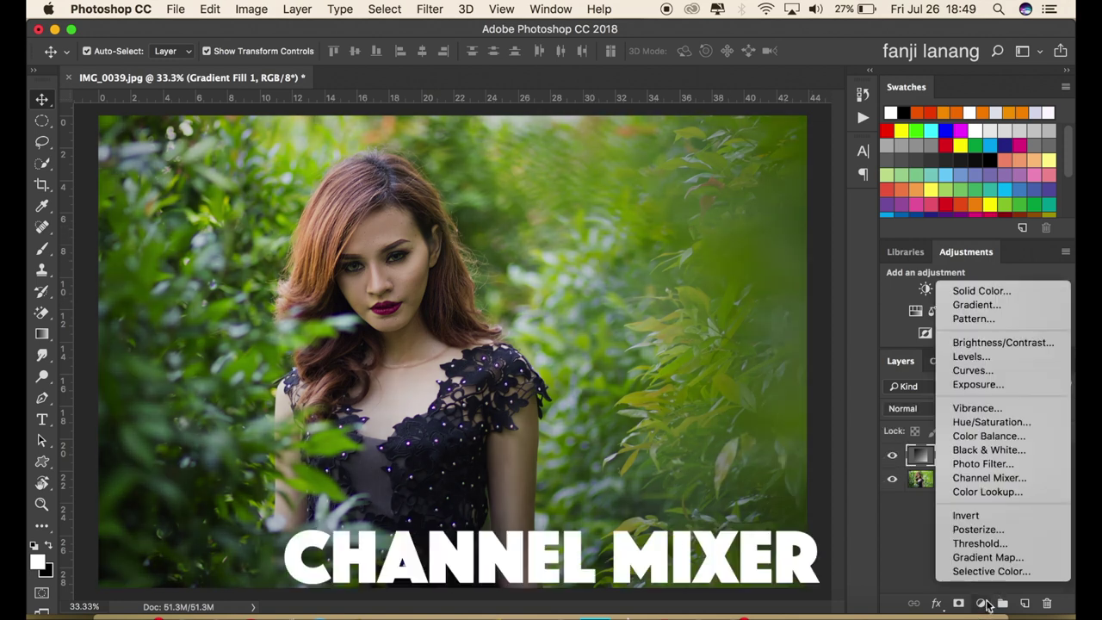
{"action": "left_click", "coordinate": [988, 478]}
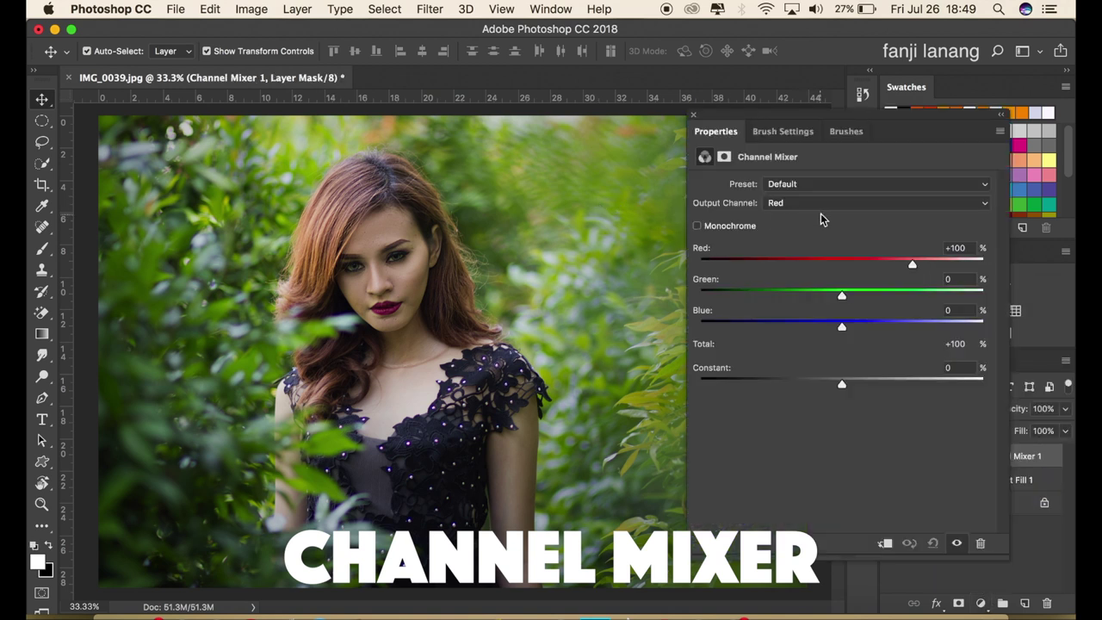
{"action": "left_click", "coordinate": [878, 209]}
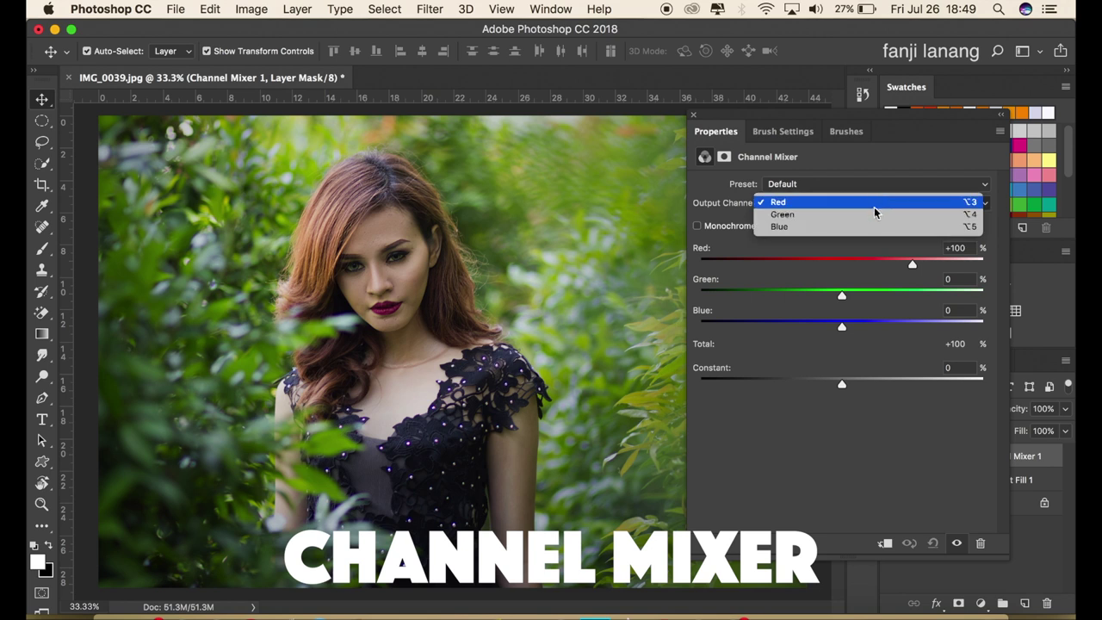
{"action": "left_click", "coordinate": [855, 226]}
{"action": "left_click", "coordinate": [961, 279]}
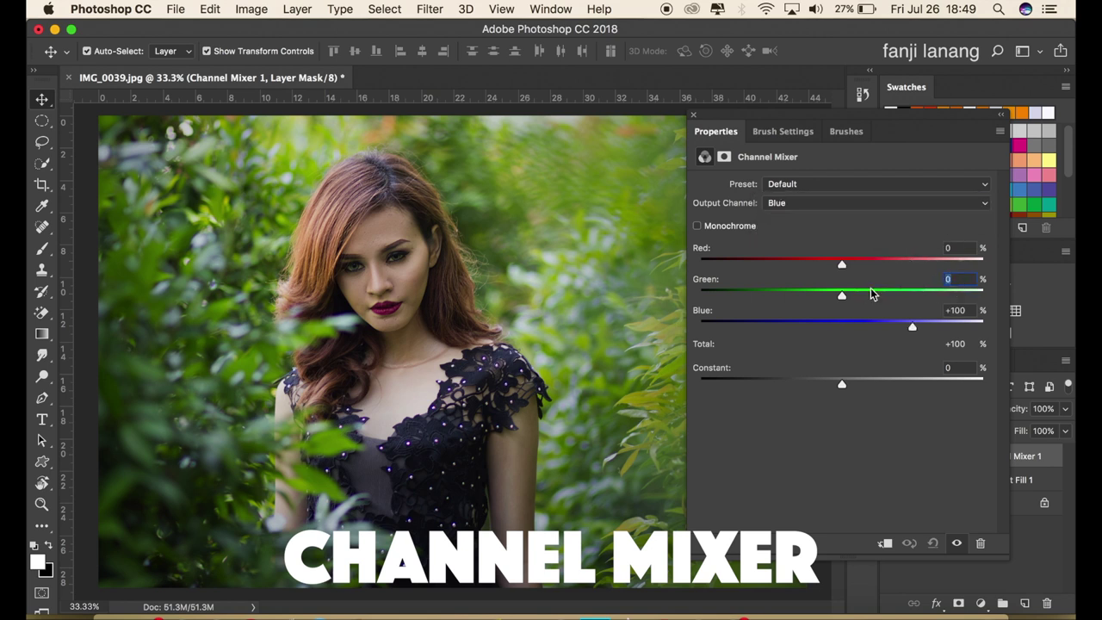
{"action": "type", "text": "100"}
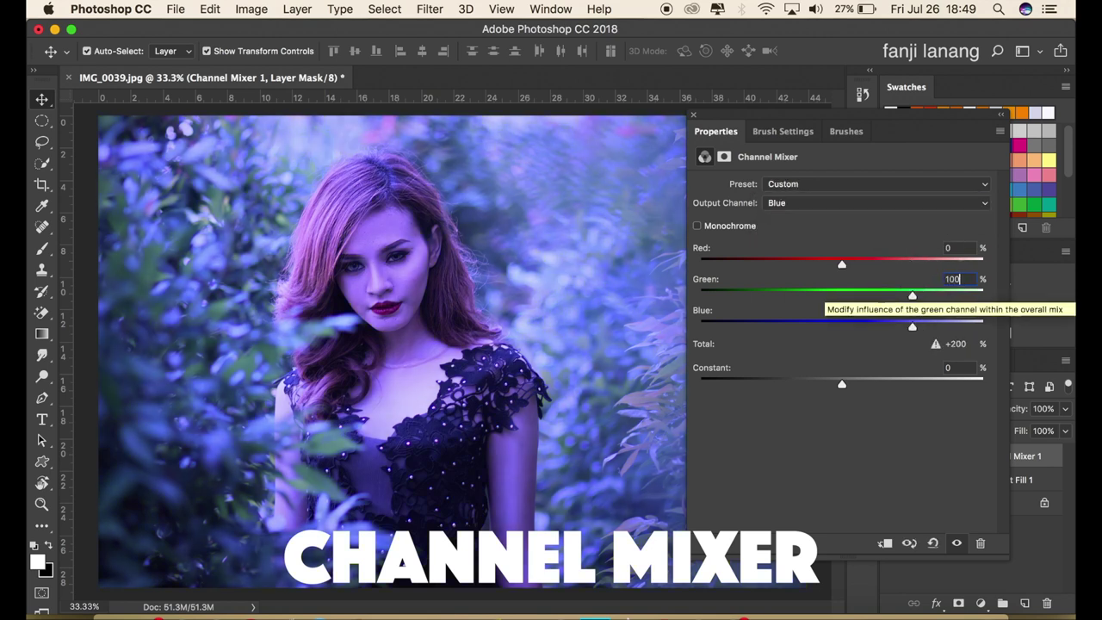
{"action": "key", "text": "Tab"}
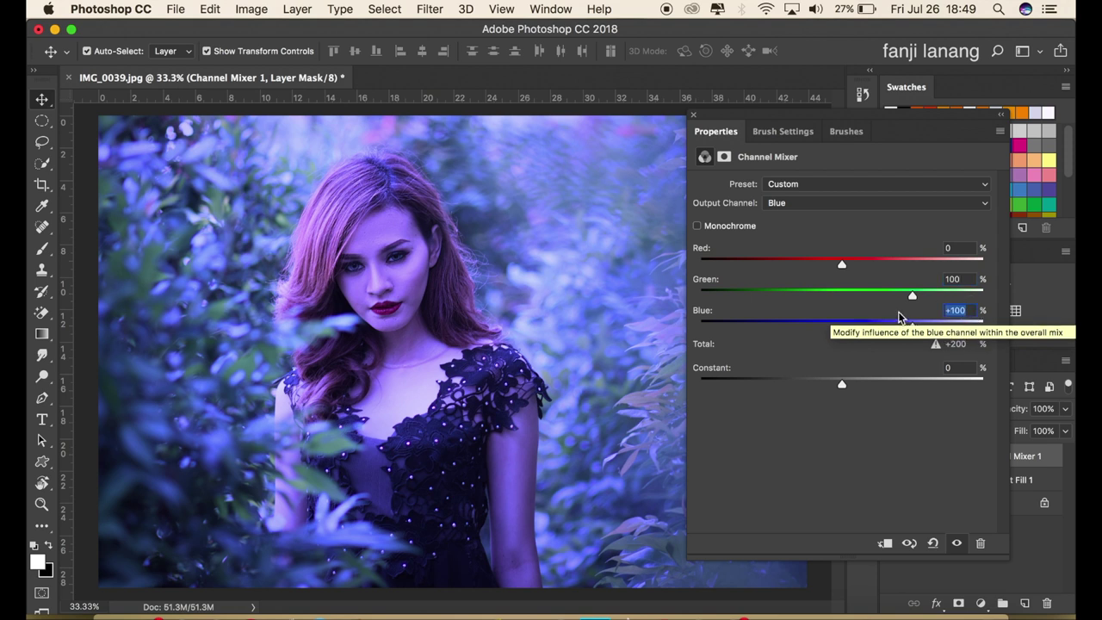
{"action": "type", "text": "0"}
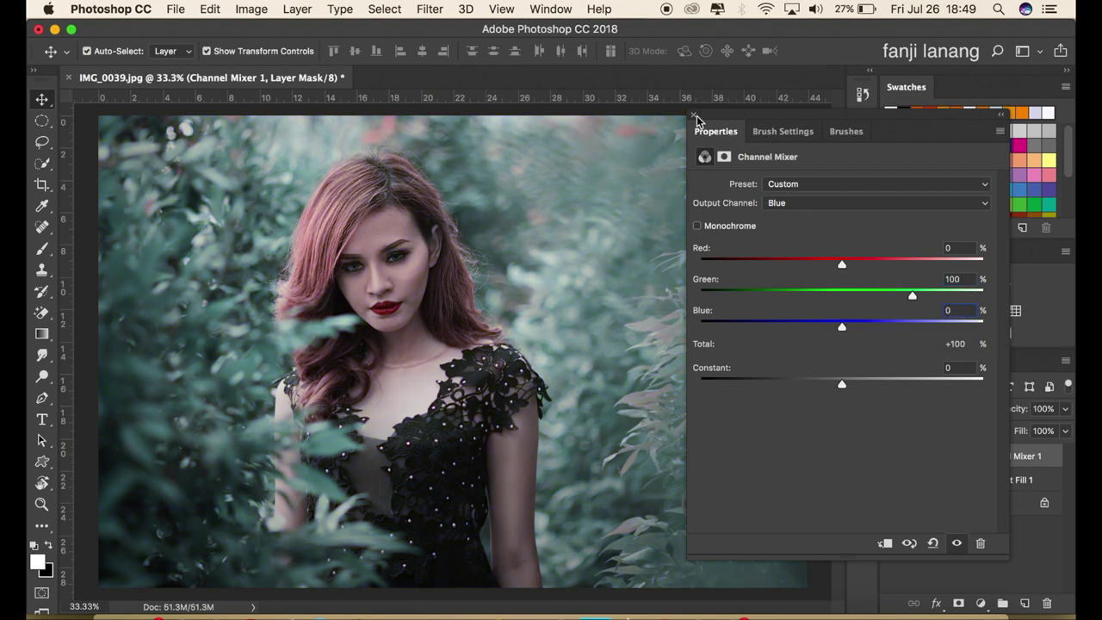
{"action": "left_click", "coordinate": [695, 117]}
Step: Try Lighten blending on the Channel Mixer layer, then return it to Normal
{"action": "left_click", "coordinate": [928, 408]}
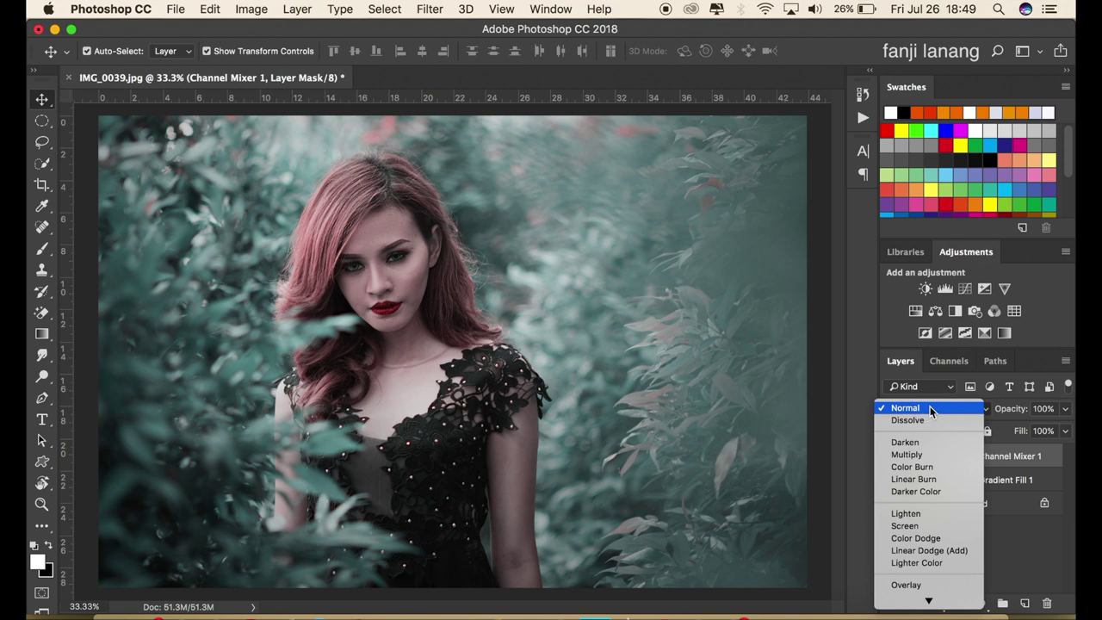
{"action": "left_click", "coordinate": [921, 512]}
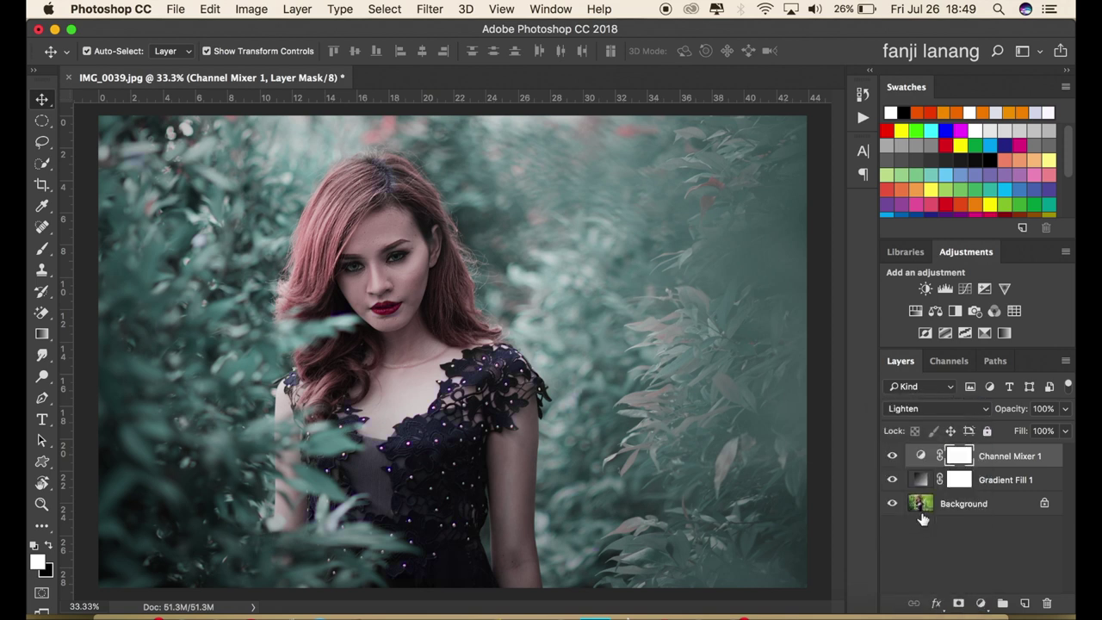
{"action": "left_click", "coordinate": [935, 409]}
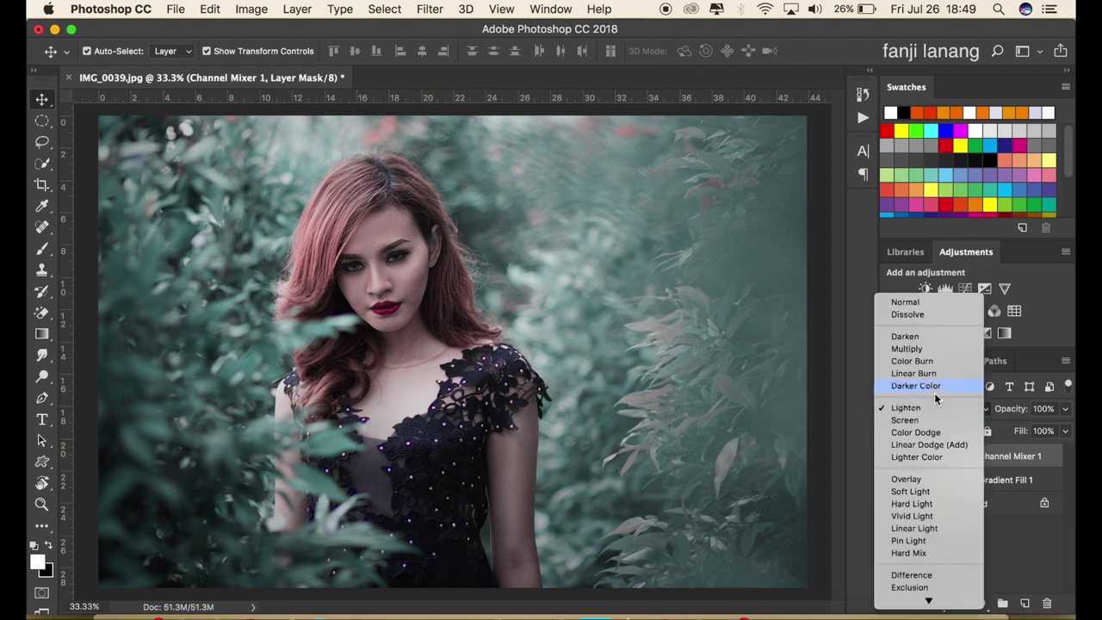
{"action": "left_click", "coordinate": [917, 300]}
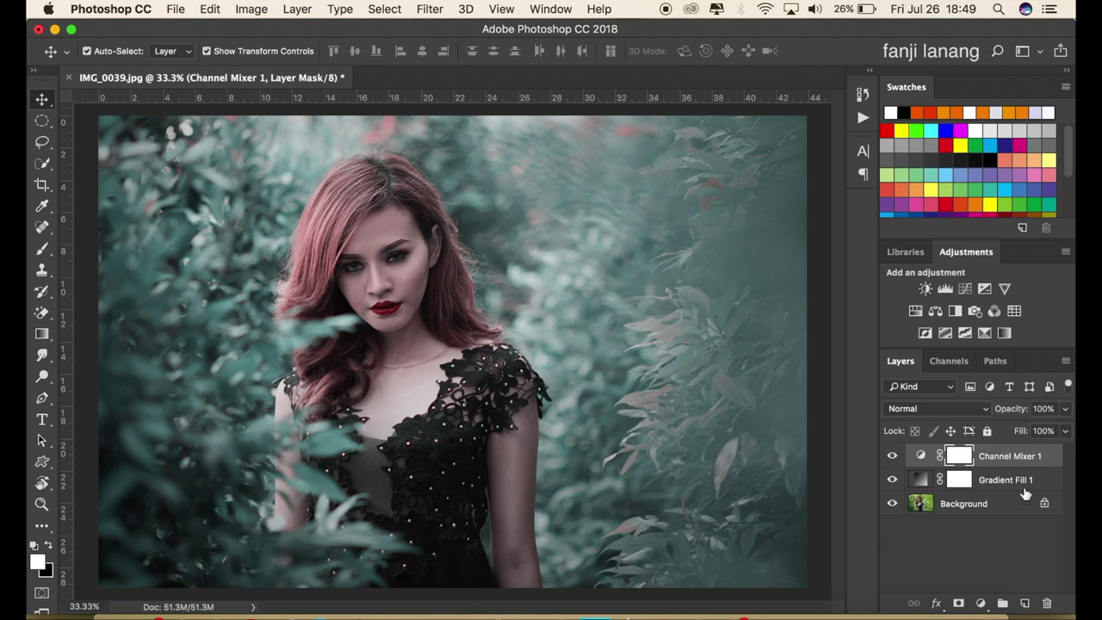
{"action": "left_click", "coordinate": [984, 603]}
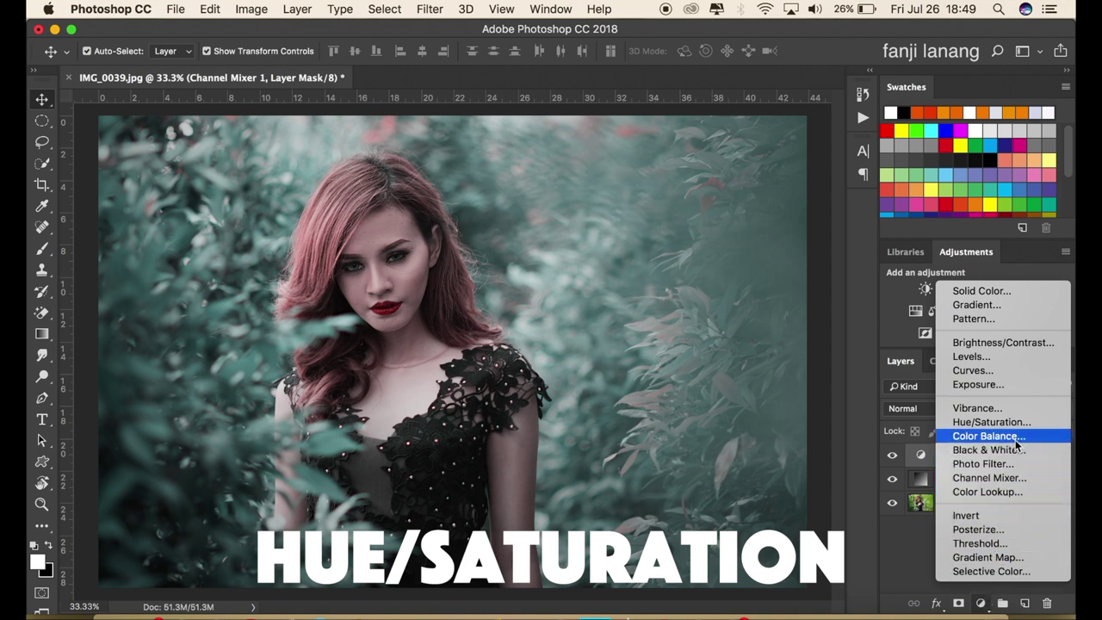
Step: Add a Hue/Saturation layer with Reds set to Hue +5 and Saturation +25
{"action": "left_click", "coordinate": [992, 422]}
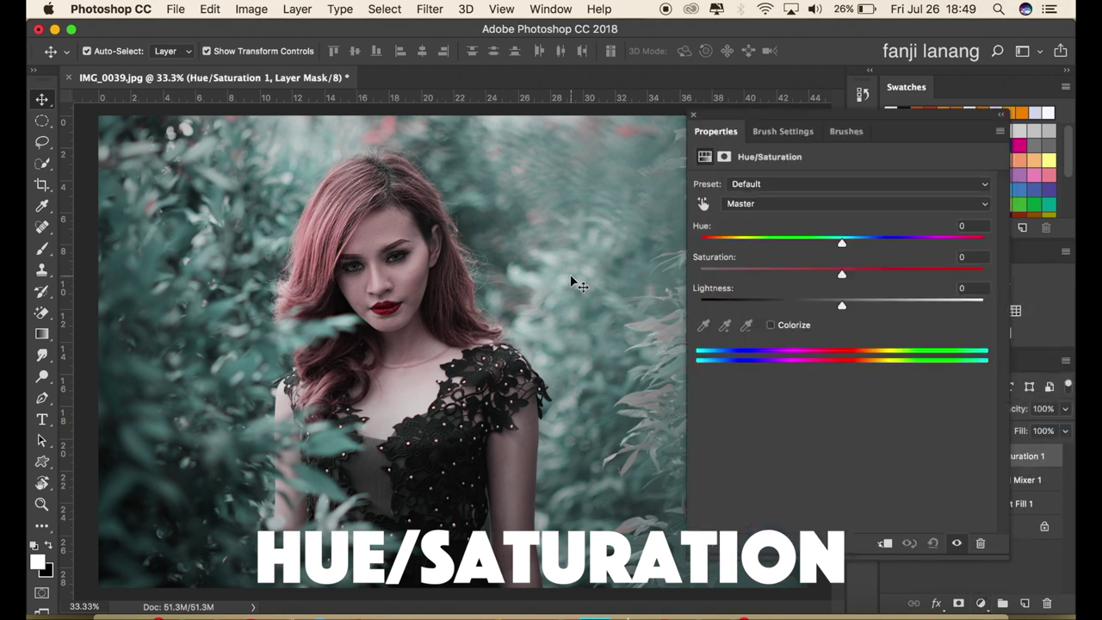
{"action": "left_click", "coordinate": [791, 203]}
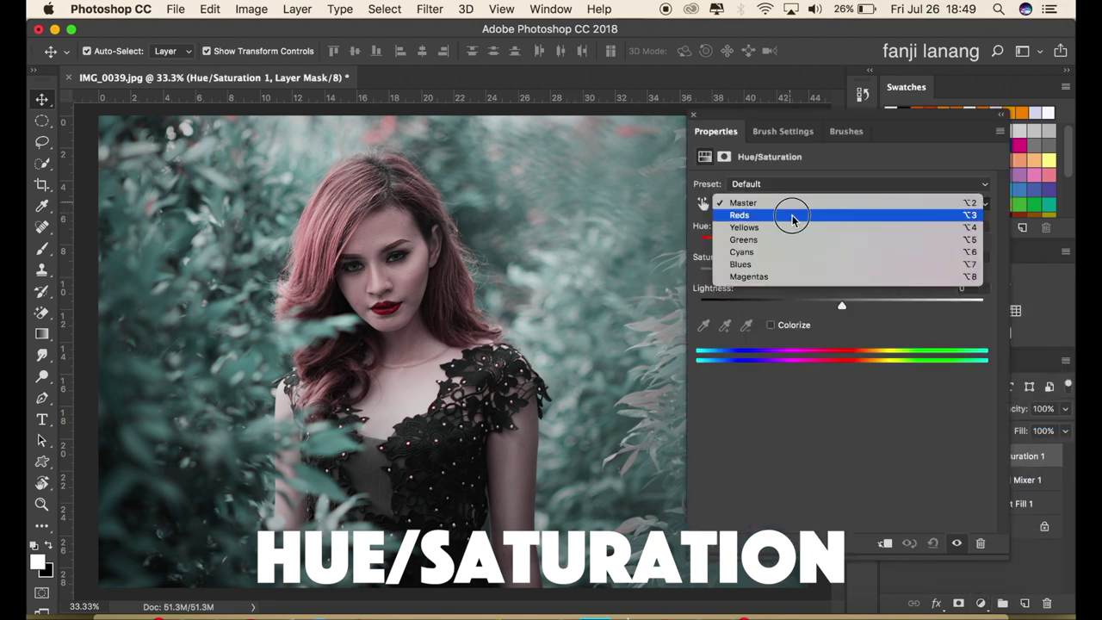
{"action": "left_click", "coordinate": [792, 215]}
{"action": "left_click", "coordinate": [966, 256]}
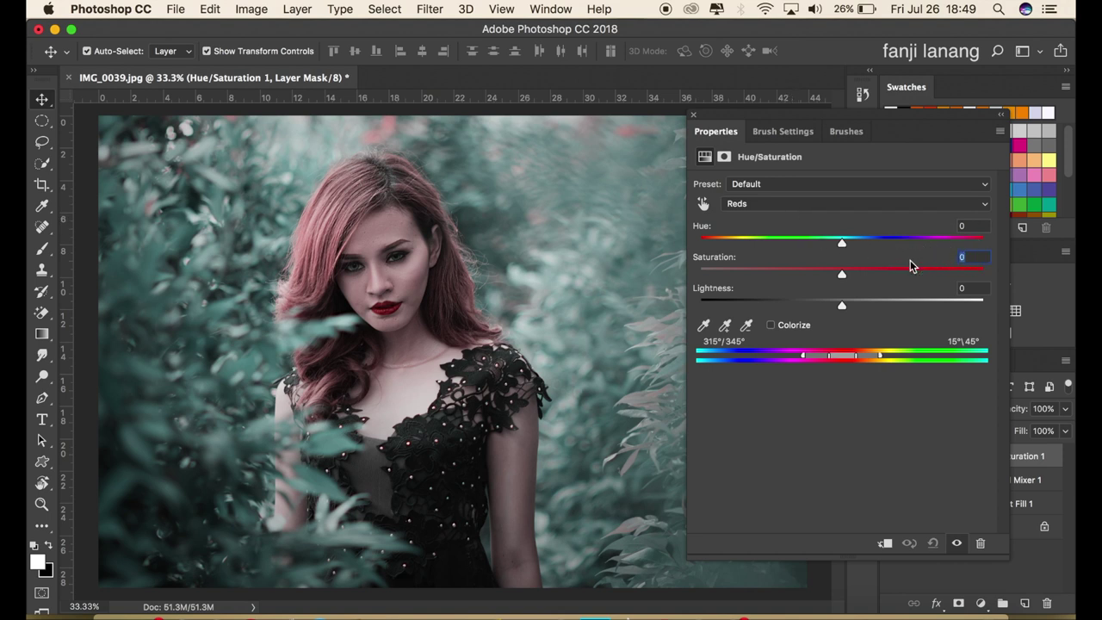
{"action": "type", "text": "30"}
{"action": "left_click", "coordinate": [848, 247]}
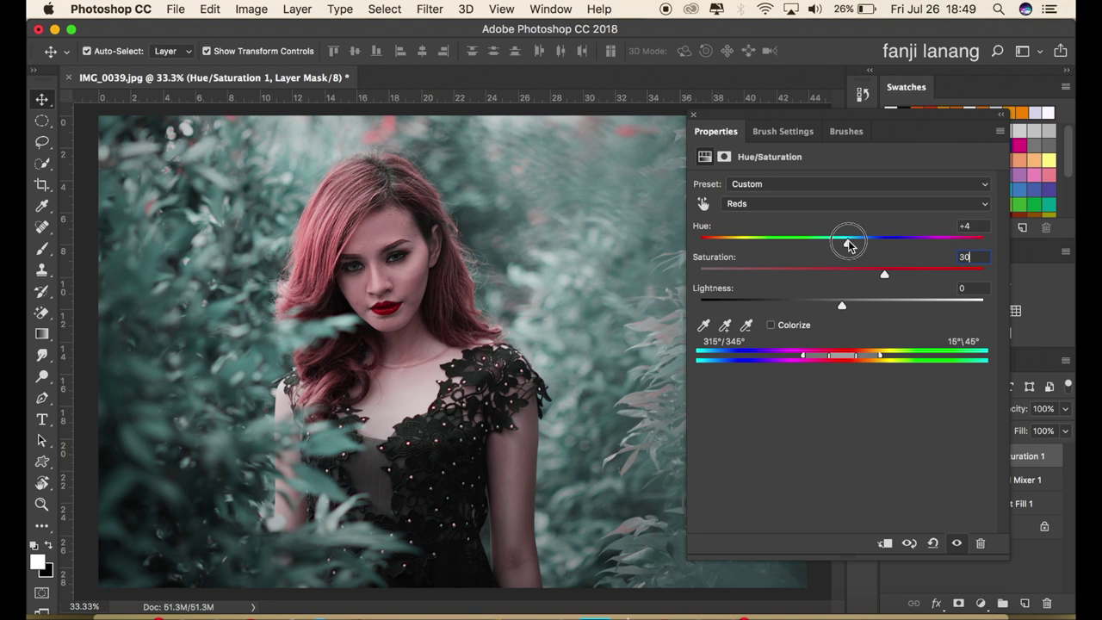
{"action": "left_click_drag", "start_coordinate": [848, 245], "coordinate": [851, 246]}
{"action": "left_click_drag", "start_coordinate": [882, 277], "coordinate": [879, 286]}
Step: Shift the Cyans hue to +30 in Hue/Saturation 1 and compare the result
{"action": "left_click", "coordinate": [786, 204]}
{"action": "left_click", "coordinate": [763, 207]}
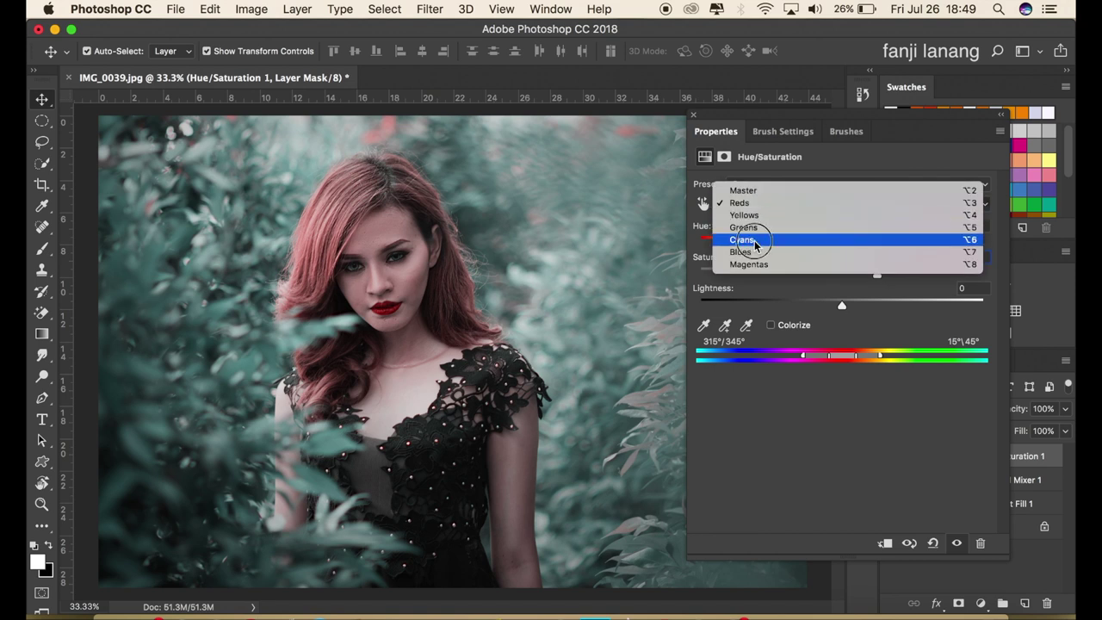
{"action": "left_click", "coordinate": [757, 241]}
{"action": "left_click", "coordinate": [888, 241]}
{"action": "left_click_drag", "start_coordinate": [888, 245], "coordinate": [887, 260]}
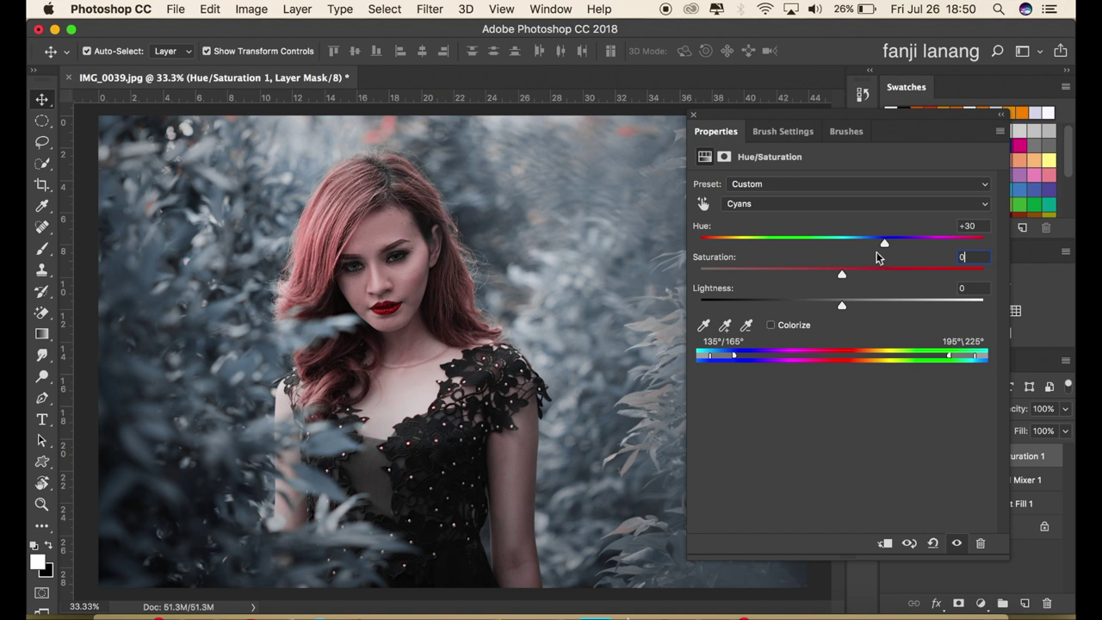
{"action": "left_click", "coordinate": [694, 116]}
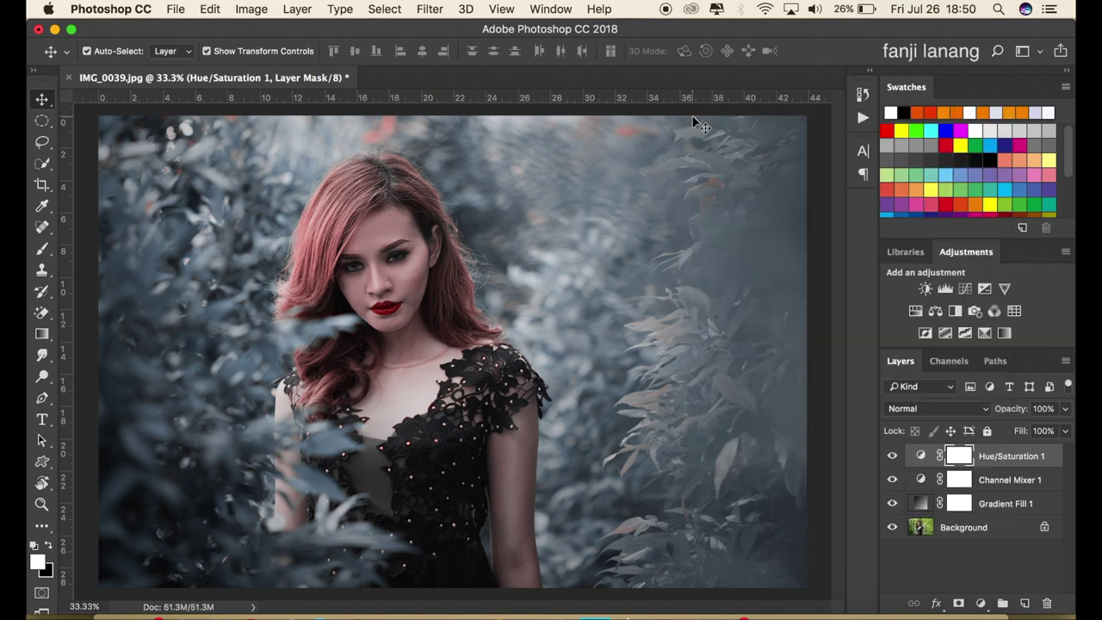
{"action": "left_click", "coordinate": [893, 456]}
{"action": "key", "text": "b"}
{"action": "left_click", "coordinate": [980, 603]}
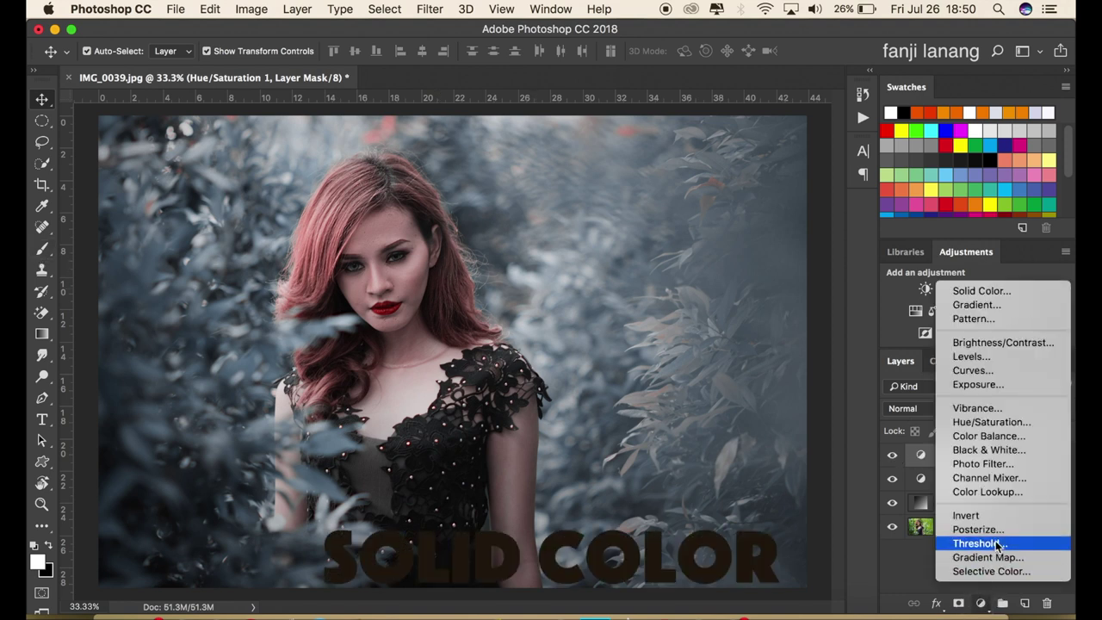
Step: Add a Solid Color fill layer and pick dark blue-grey #252b30
{"action": "left_click", "coordinate": [1019, 296]}
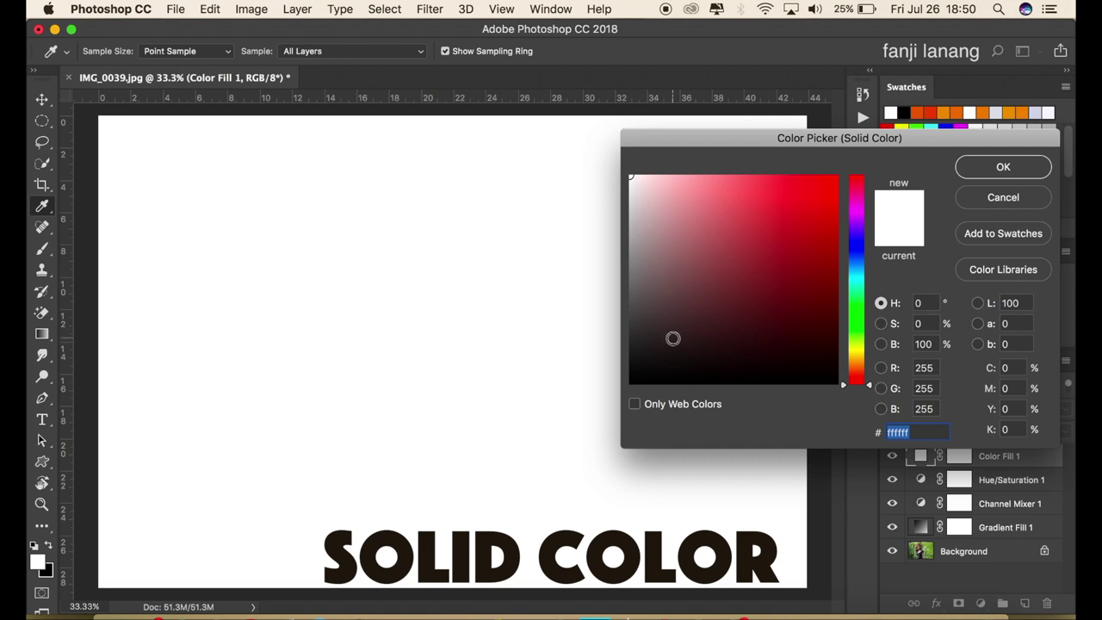
{"action": "left_click", "coordinate": [673, 340]}
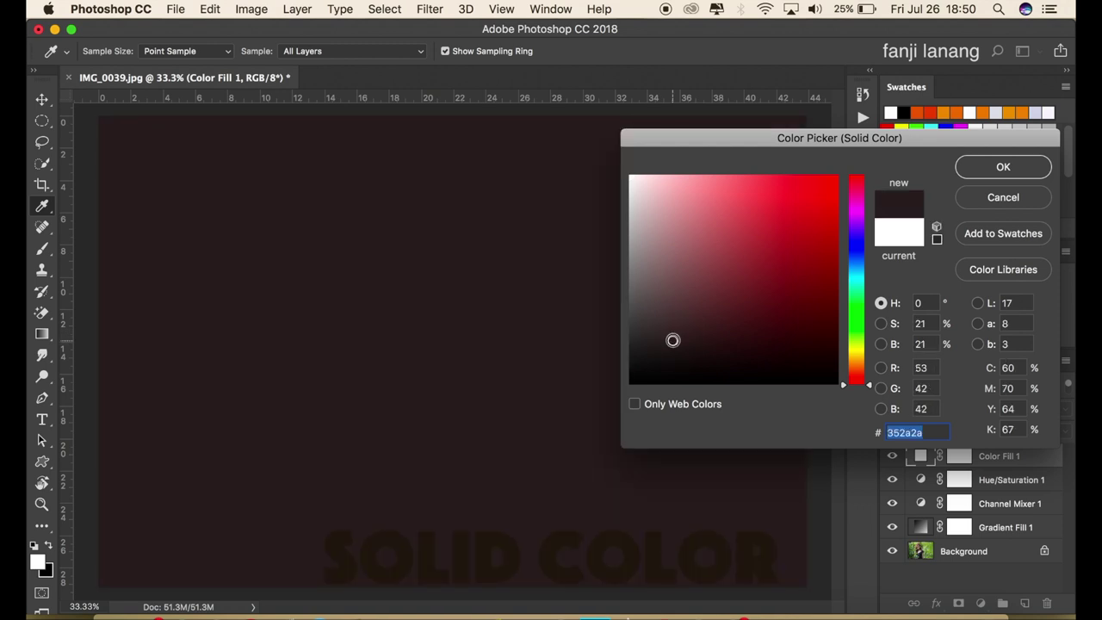
{"action": "left_click_drag", "start_coordinate": [858, 269], "coordinate": [861, 262]}
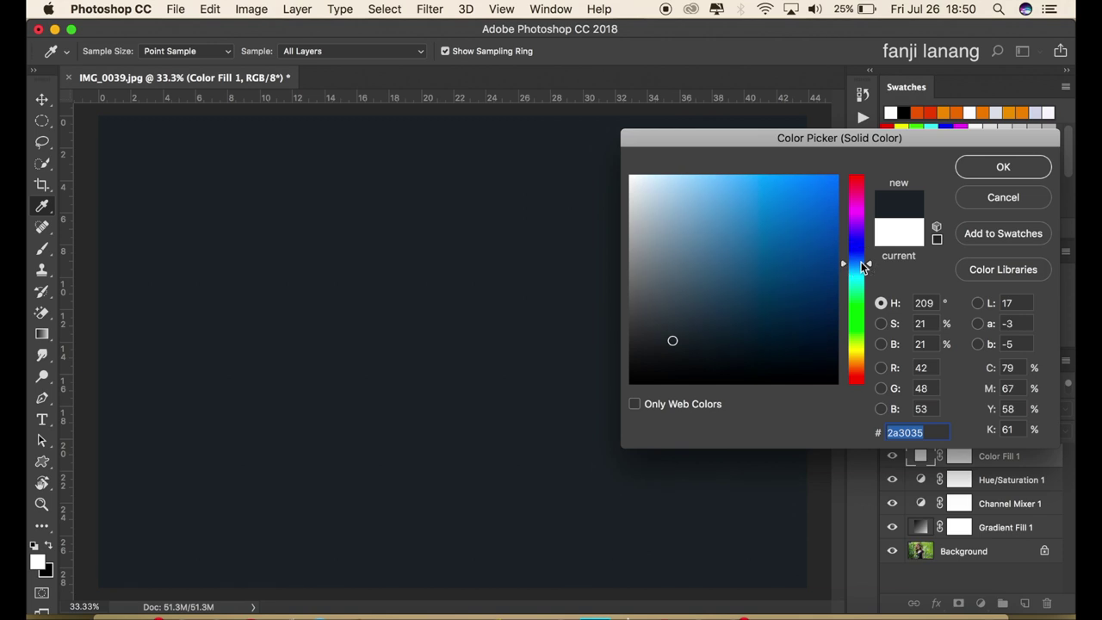
{"action": "left_click", "coordinate": [676, 344]}
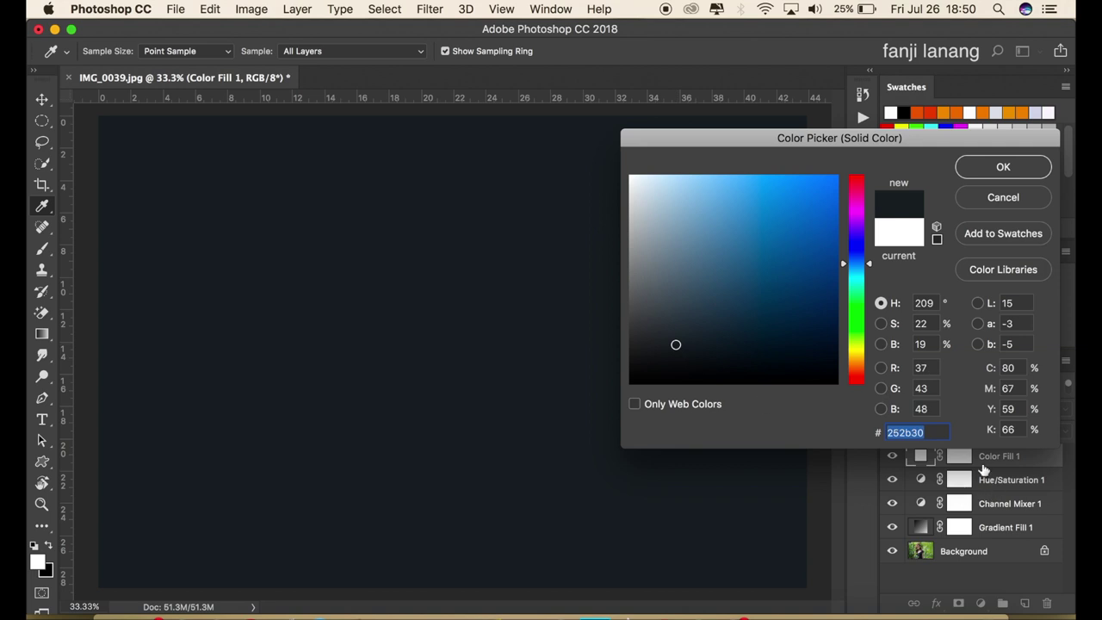
{"action": "left_click", "coordinate": [938, 432]}
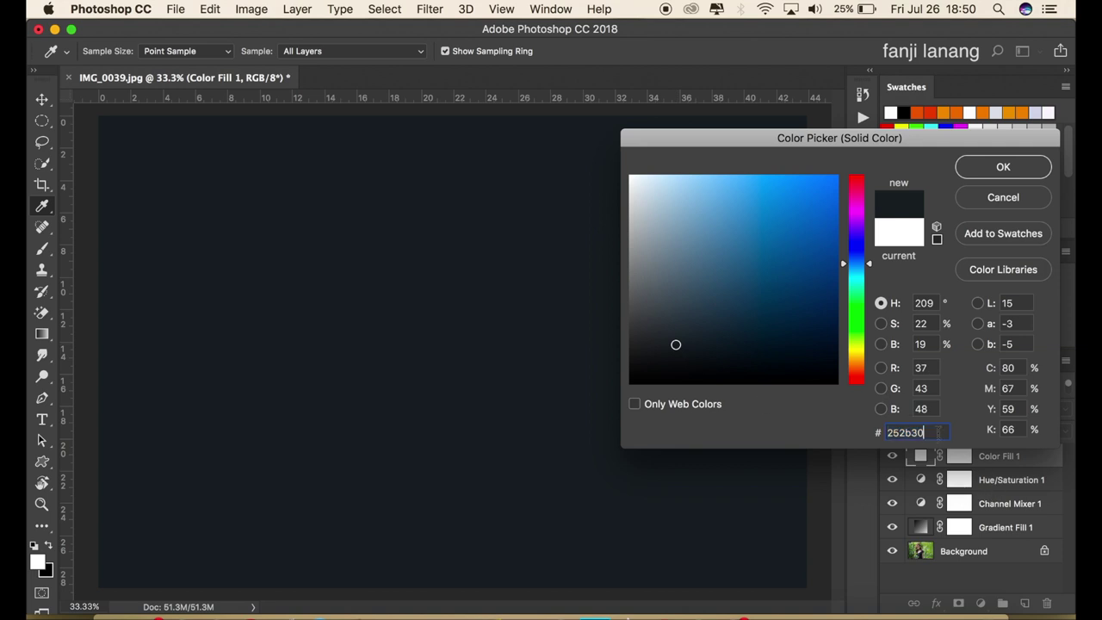
Step: Apply the #252b30 fill and blend Color Fill 1 in Lighten mode, comparing on and off
{"action": "left_click", "coordinate": [1031, 169]}
{"action": "left_click", "coordinate": [924, 412]}
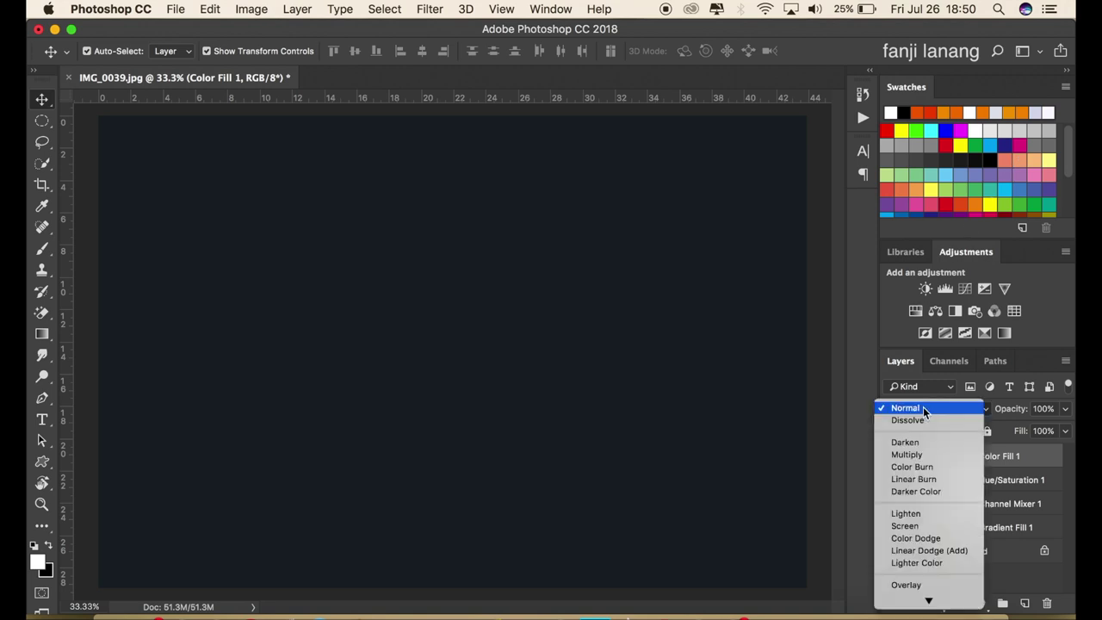
{"action": "left_click", "coordinate": [942, 516]}
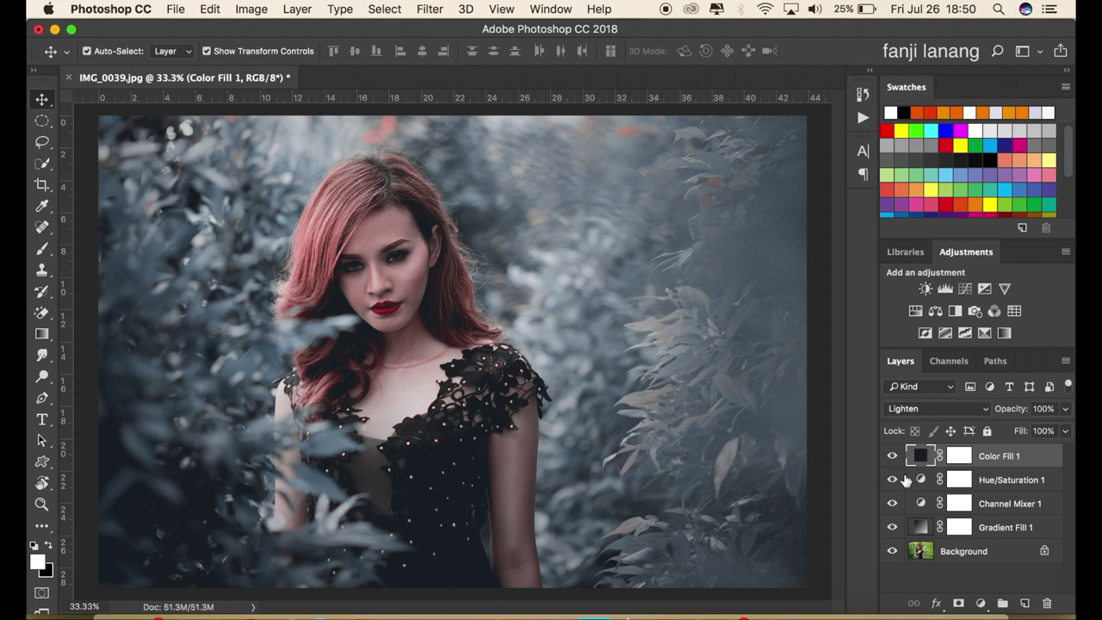
{"action": "left_click", "coordinate": [892, 456]}
Step: Add a Selective Color layer with Reds set to Cyan -32 and Yellow +61
{"action": "left_click", "coordinate": [980, 603]}
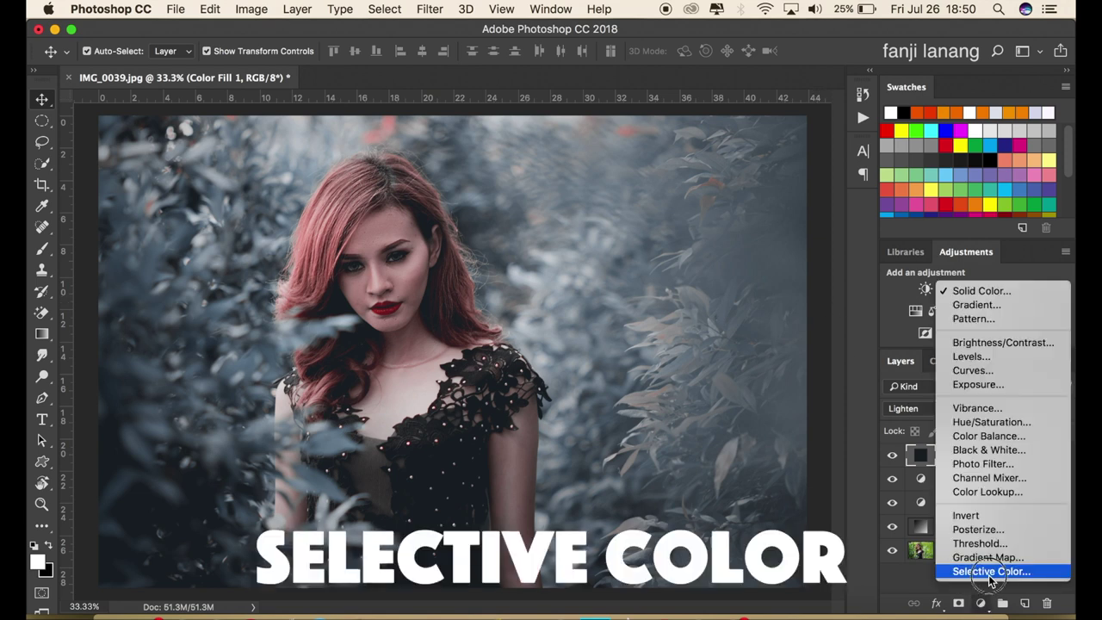
{"action": "left_click", "coordinate": [990, 572]}
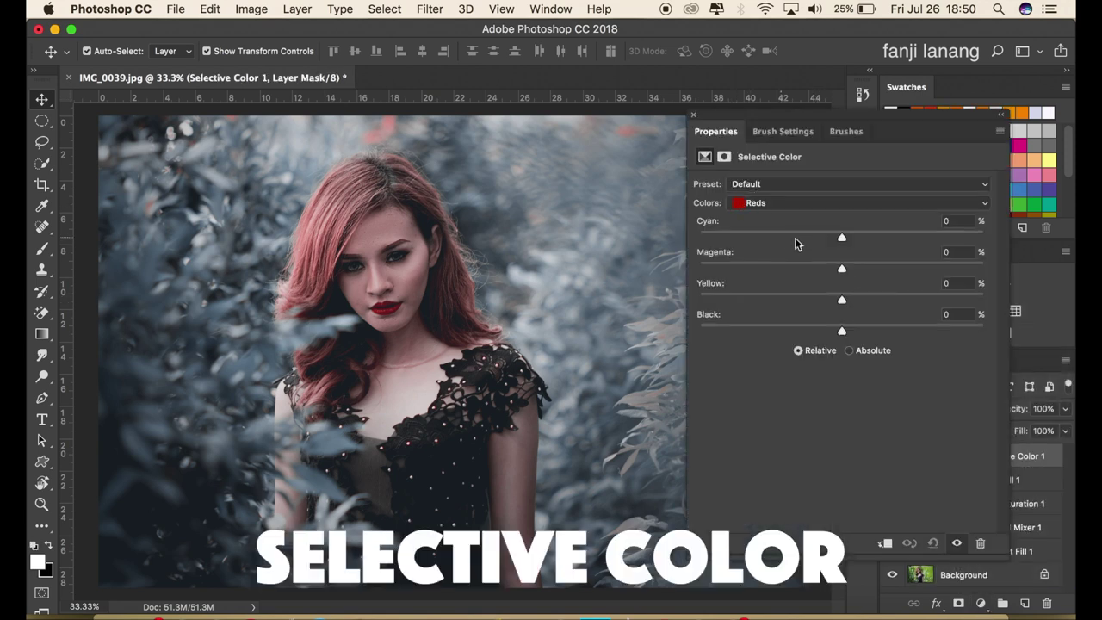
{"action": "left_click", "coordinate": [824, 204]}
{"action": "mouse_move", "coordinate": [842, 238]}
{"action": "left_mouse_down"}
{"action": "mouse_move", "coordinate": [736, 248]}
{"action": "mouse_move", "coordinate": [798, 255]}
{"action": "mouse_move", "coordinate": [819, 271]}
{"action": "left_mouse_up"}
{"action": "left_click", "coordinate": [834, 205]}
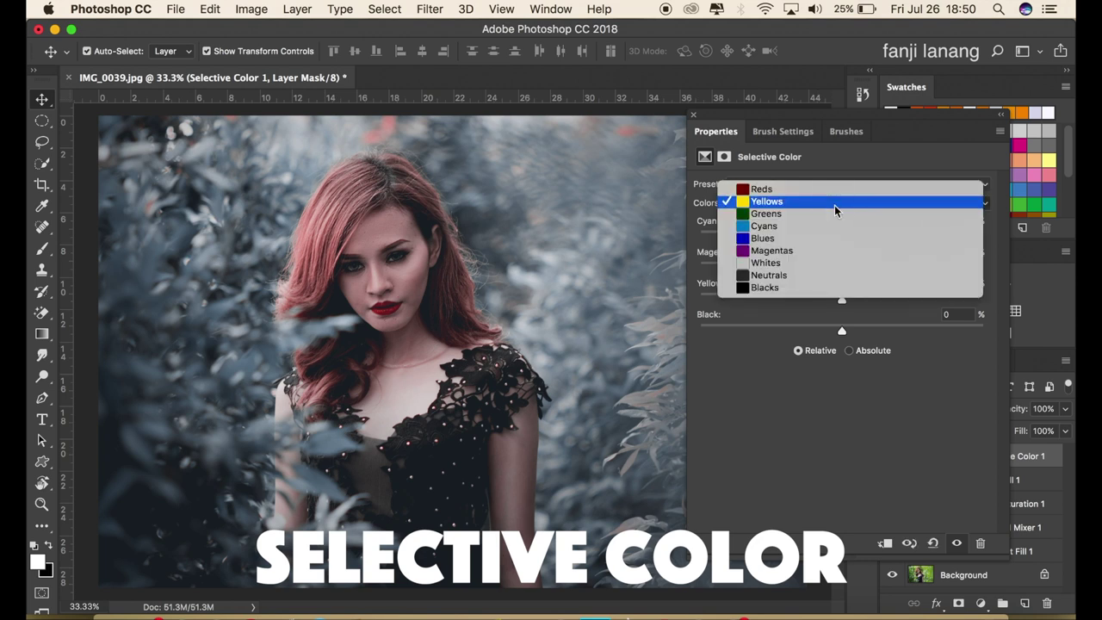
{"action": "left_click", "coordinate": [838, 190]}
{"action": "left_click_drag", "start_coordinate": [817, 238], "coordinate": [795, 238]}
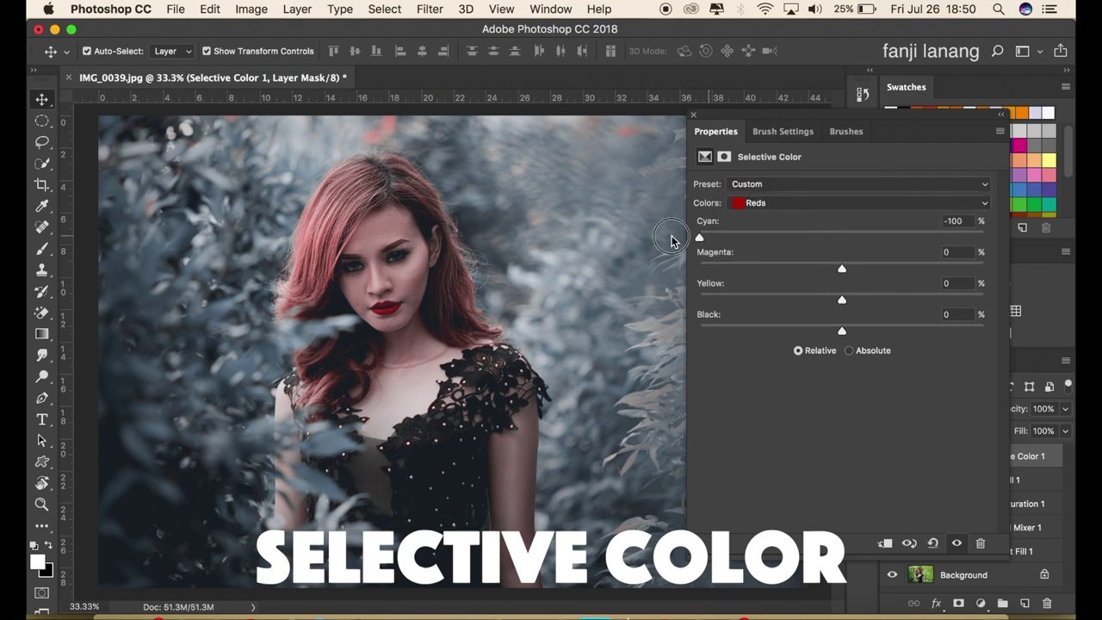
{"action": "mouse_move", "coordinate": [891, 299]}
{"action": "left_mouse_down"}
{"action": "mouse_move", "coordinate": [1017, 314]}
{"action": "mouse_move", "coordinate": [932, 332]}
{"action": "mouse_move", "coordinate": [930, 341]}
{"action": "left_mouse_up"}
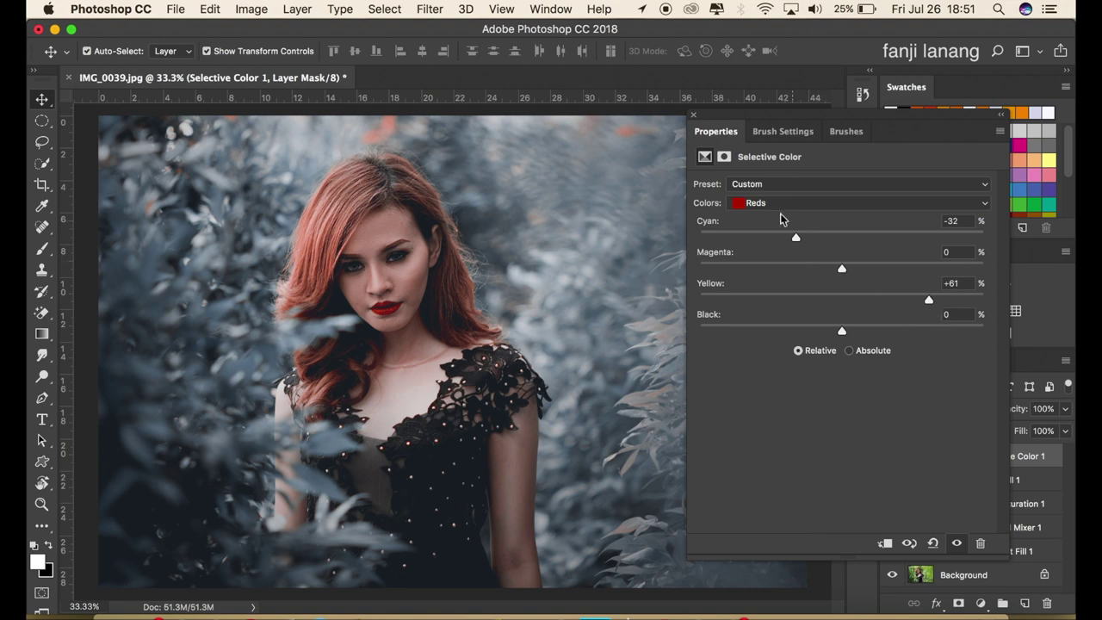
{"action": "left_click", "coordinate": [695, 118]}
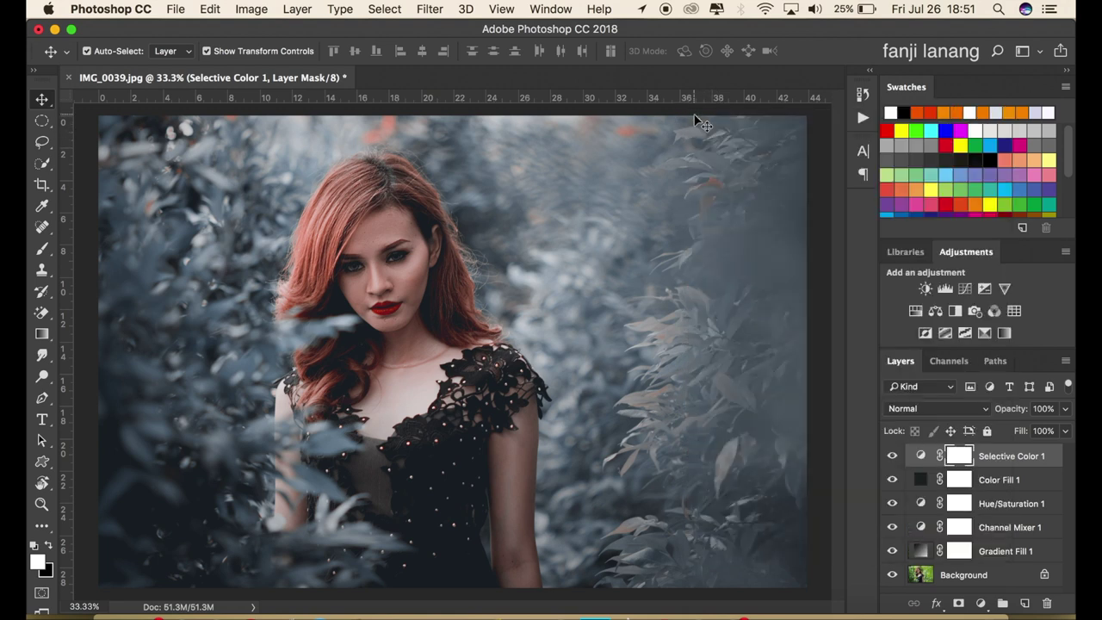
Step: Add a Brightness/Contrast layer with Brightness 20 and Contrast 10
{"action": "left_click", "coordinate": [982, 602]}
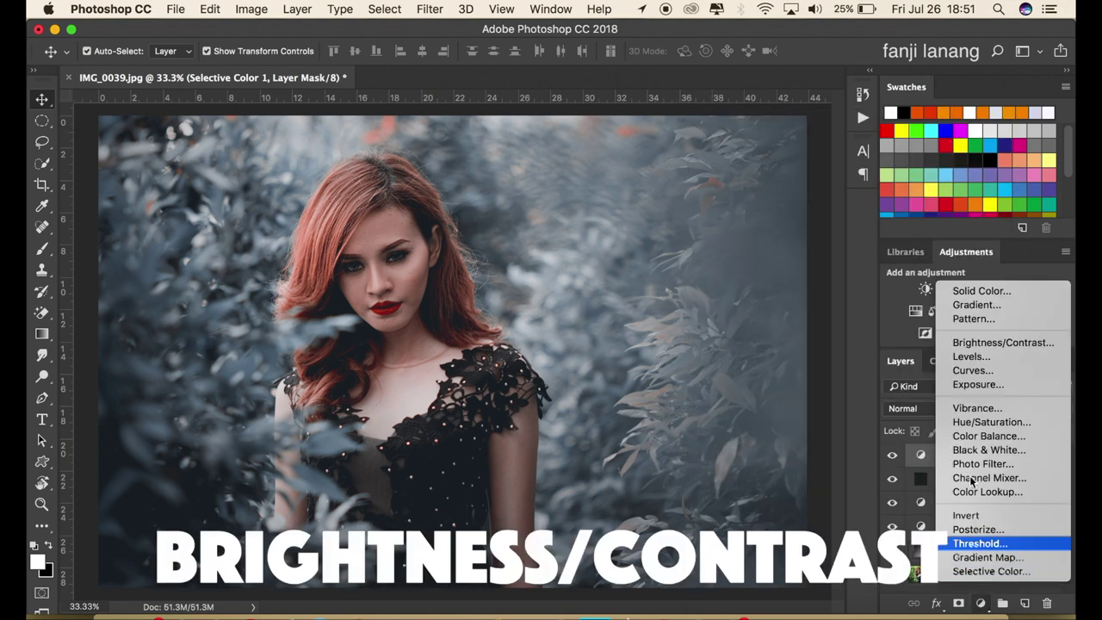
{"action": "left_click", "coordinate": [1008, 339]}
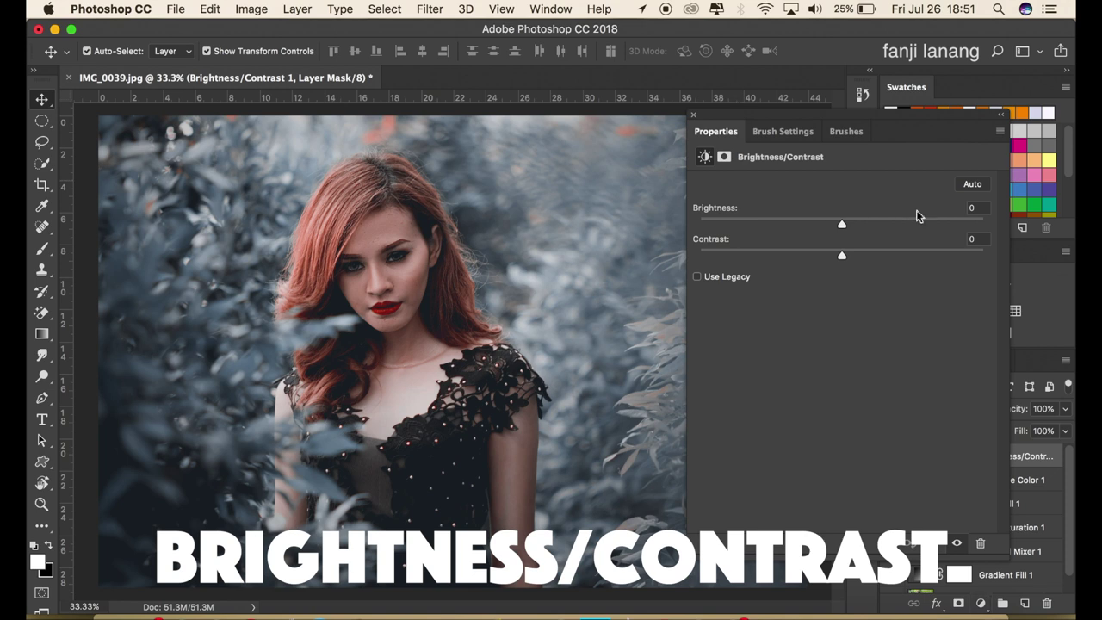
{"action": "left_click", "coordinate": [979, 207]}
{"action": "type", "text": "20"}
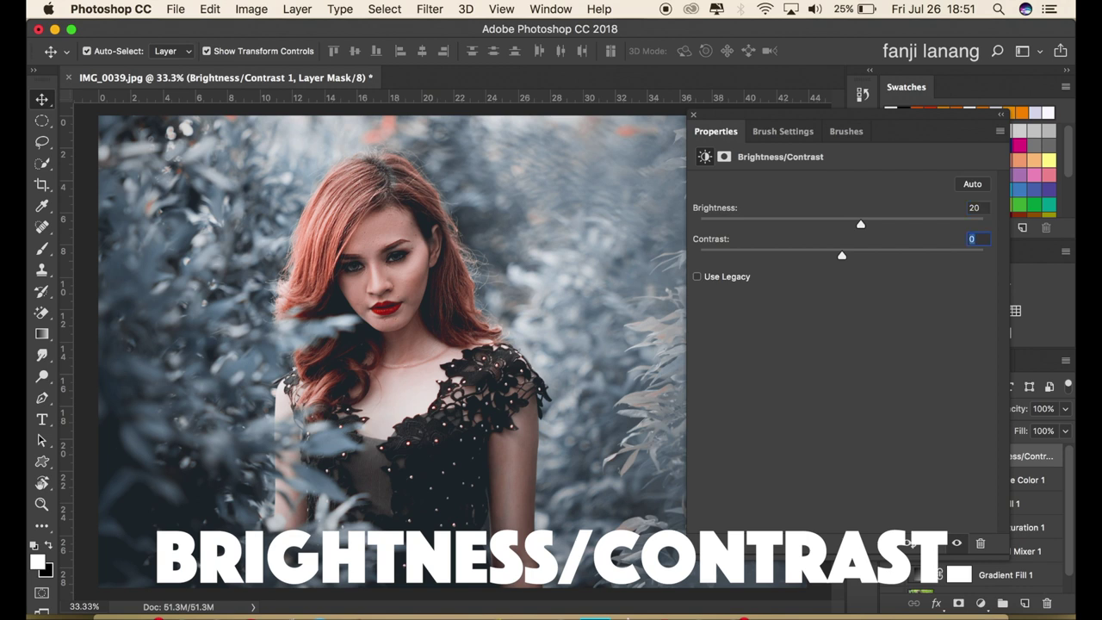
{"action": "type", "text": "0"}
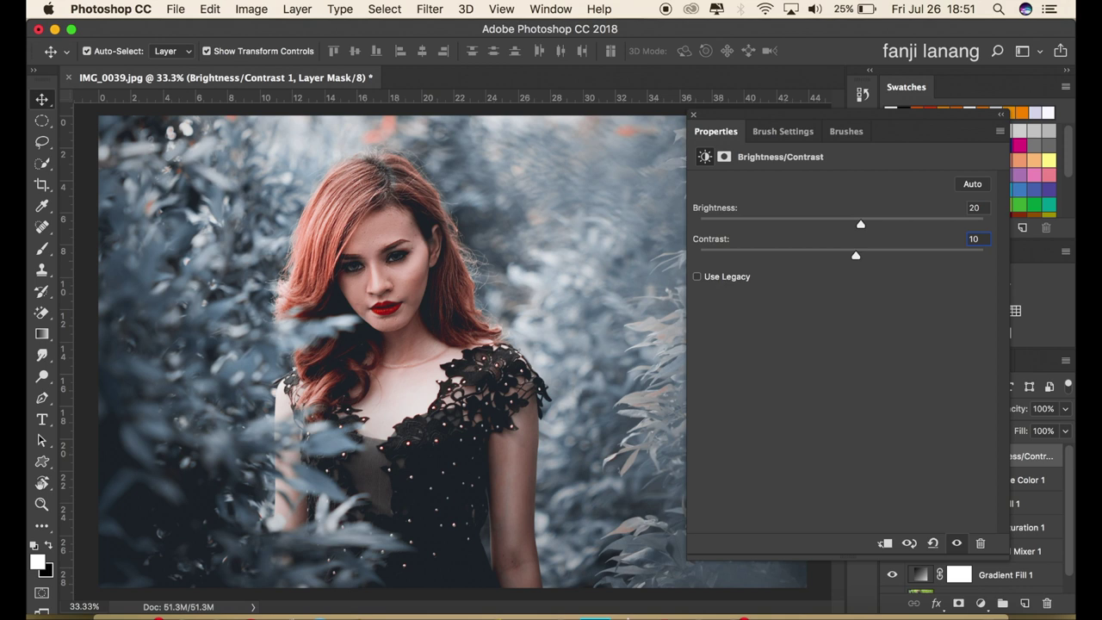
{"action": "left_click", "coordinate": [694, 113]}
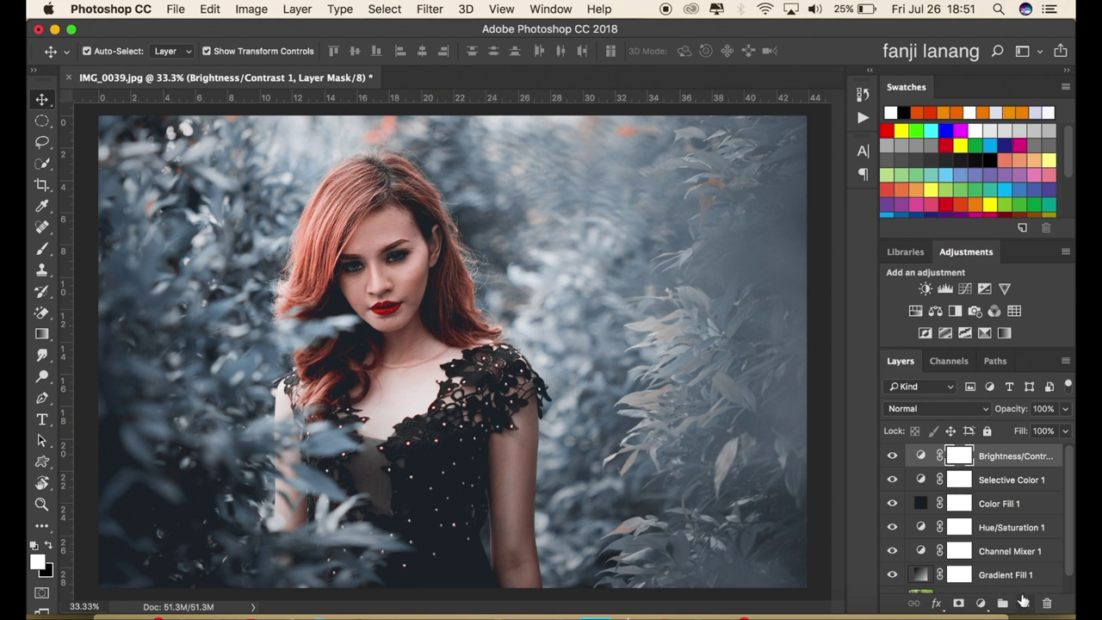
Step: Add an empty Layer 1 on top and select the soft signature-style Brush preset
{"action": "left_click", "coordinate": [1025, 603]}
{"action": "left_click", "coordinate": [42, 249]}
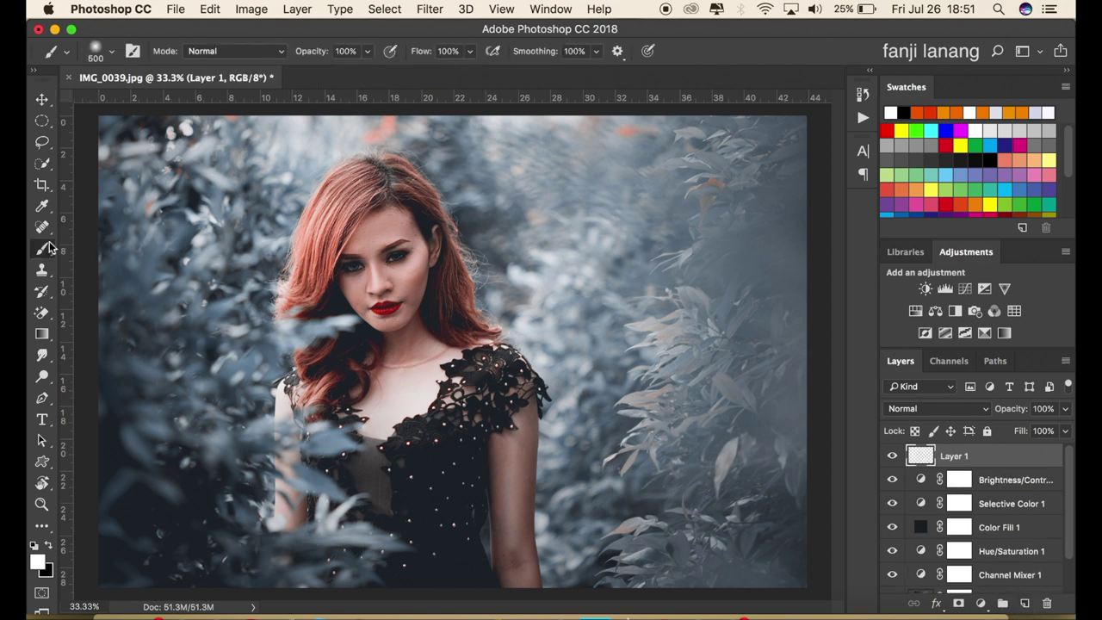
{"action": "left_click", "coordinate": [114, 57]}
{"action": "left_click", "coordinate": [105, 175]}
{"action": "left_click", "coordinate": [772, 62]}
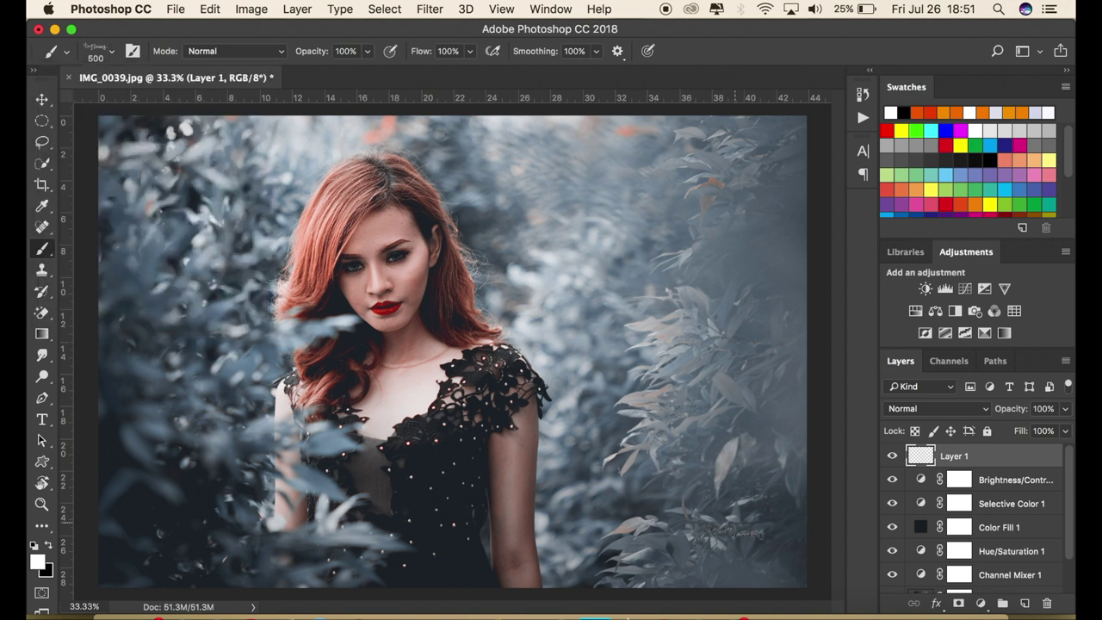